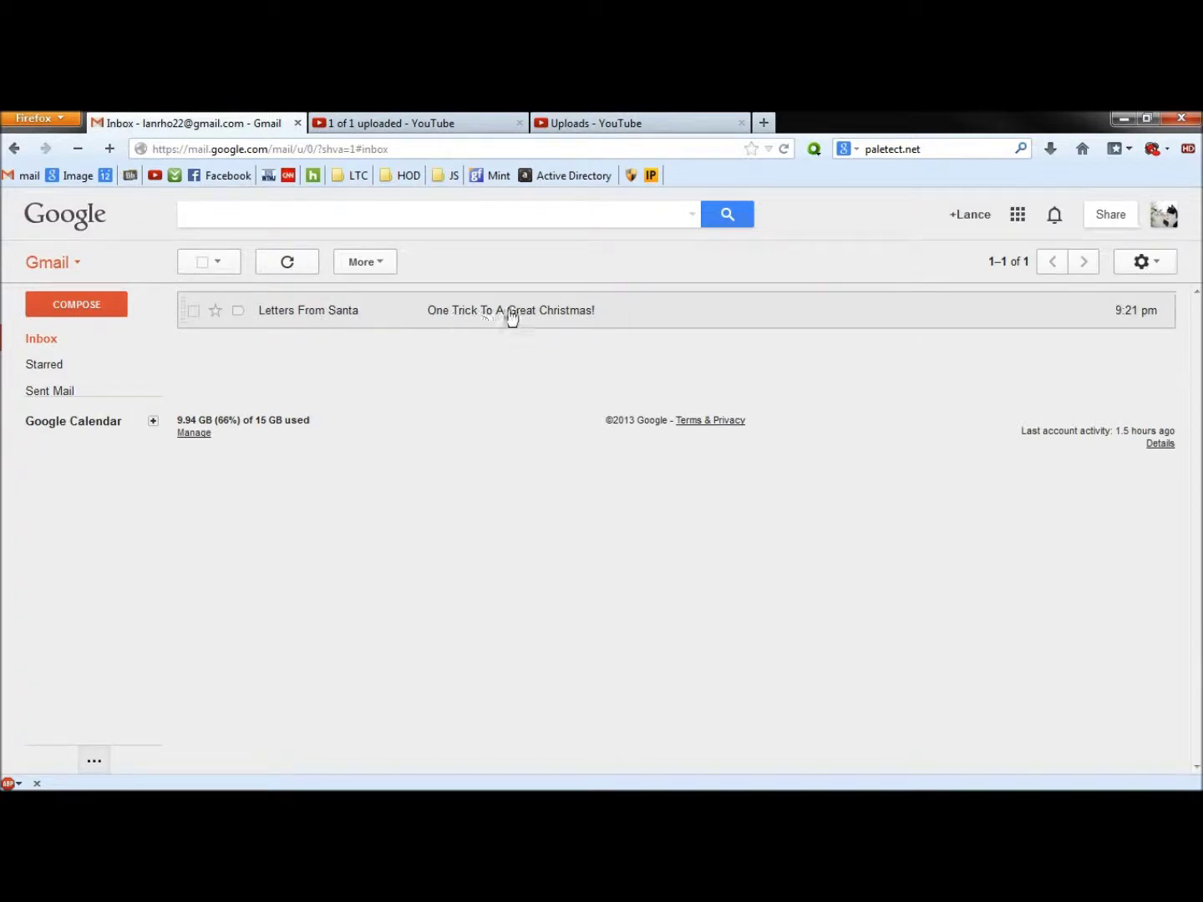
# Open the 'One Trick To A Great Christmas!' email from Letters From Santa and scroll through its ad
pyautogui.click(373, 318)
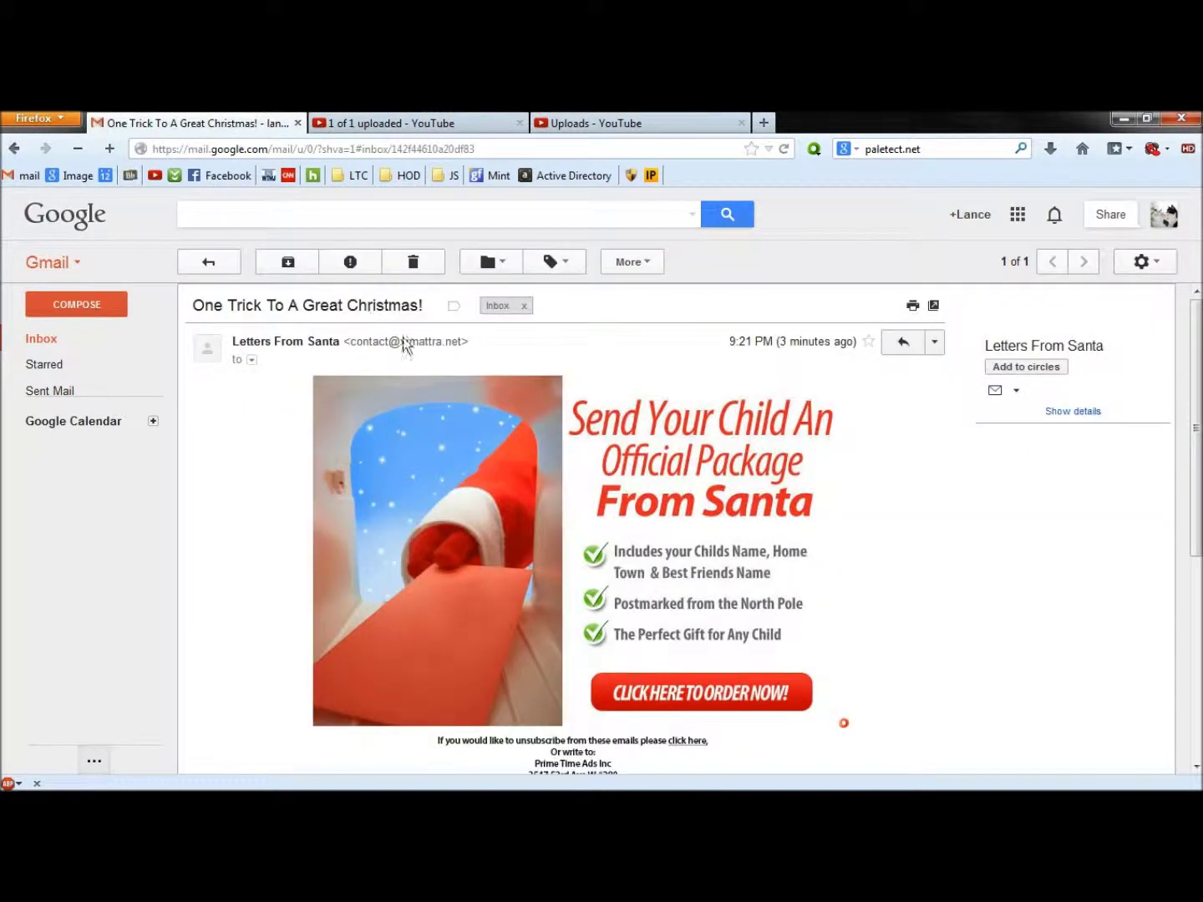
pyautogui.scroll(-7, 912, 506)
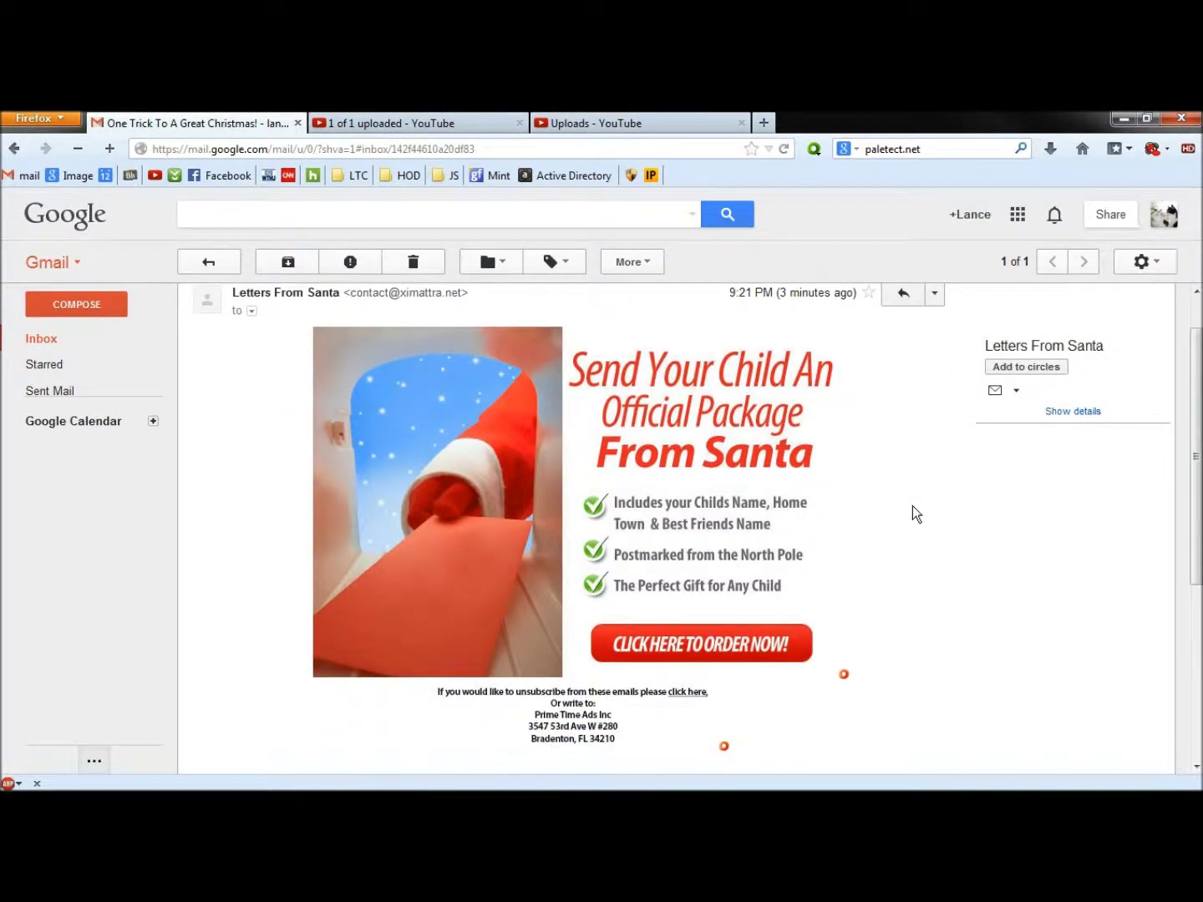
pyautogui.scroll(5, 913, 507)
pyautogui.scroll(2, 912, 506)
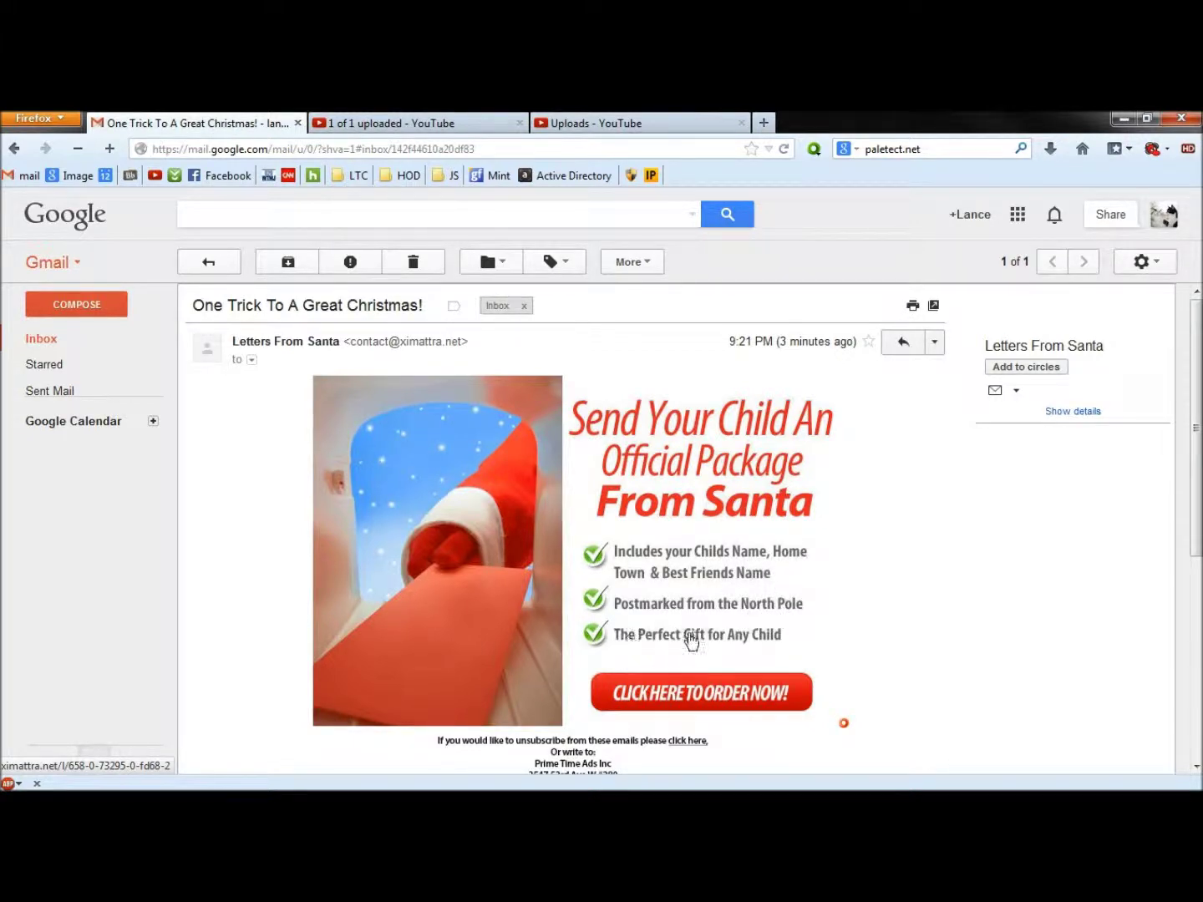
pyautogui.scroll(-2, 941, 650)
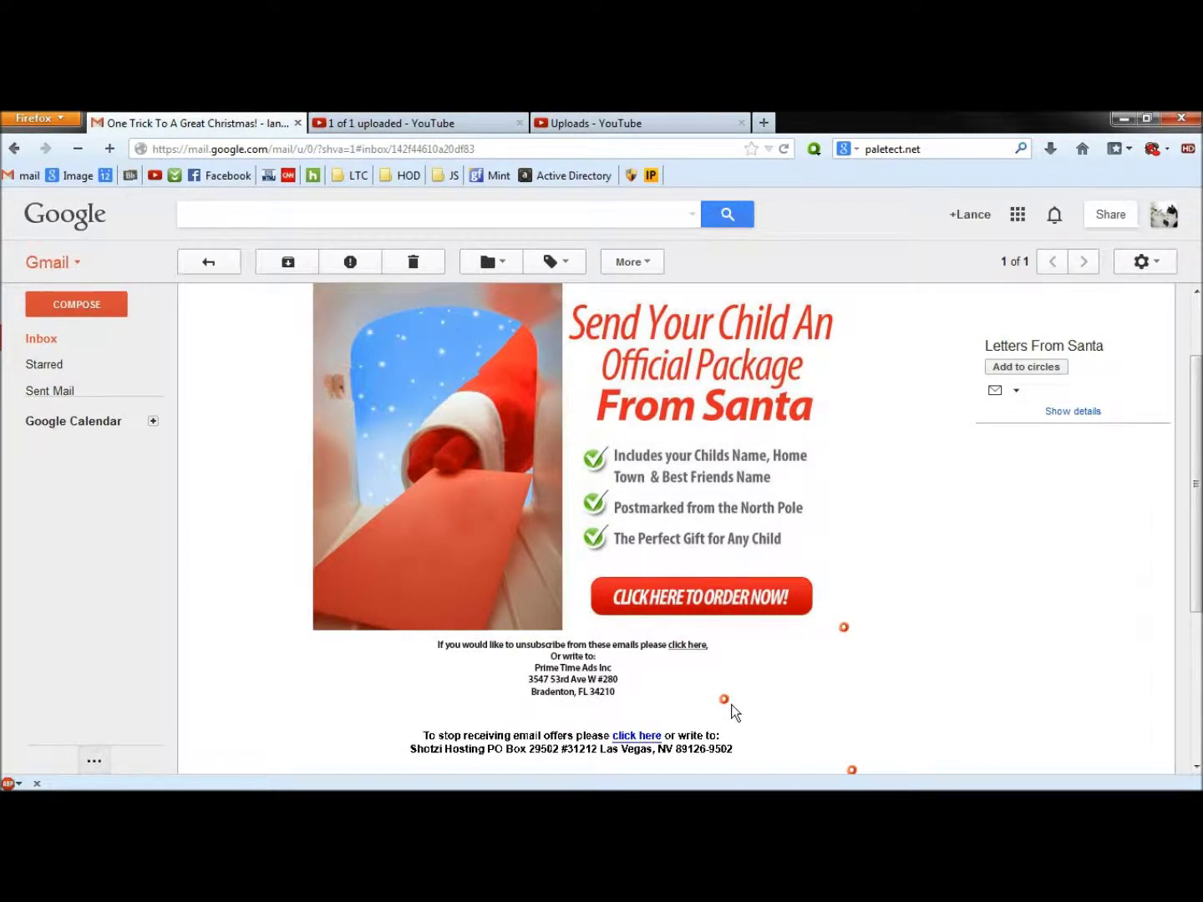
# Show the WOT rating for the email's ximattra.net link, which flags it as spam
pyautogui.moveTo(726, 703)
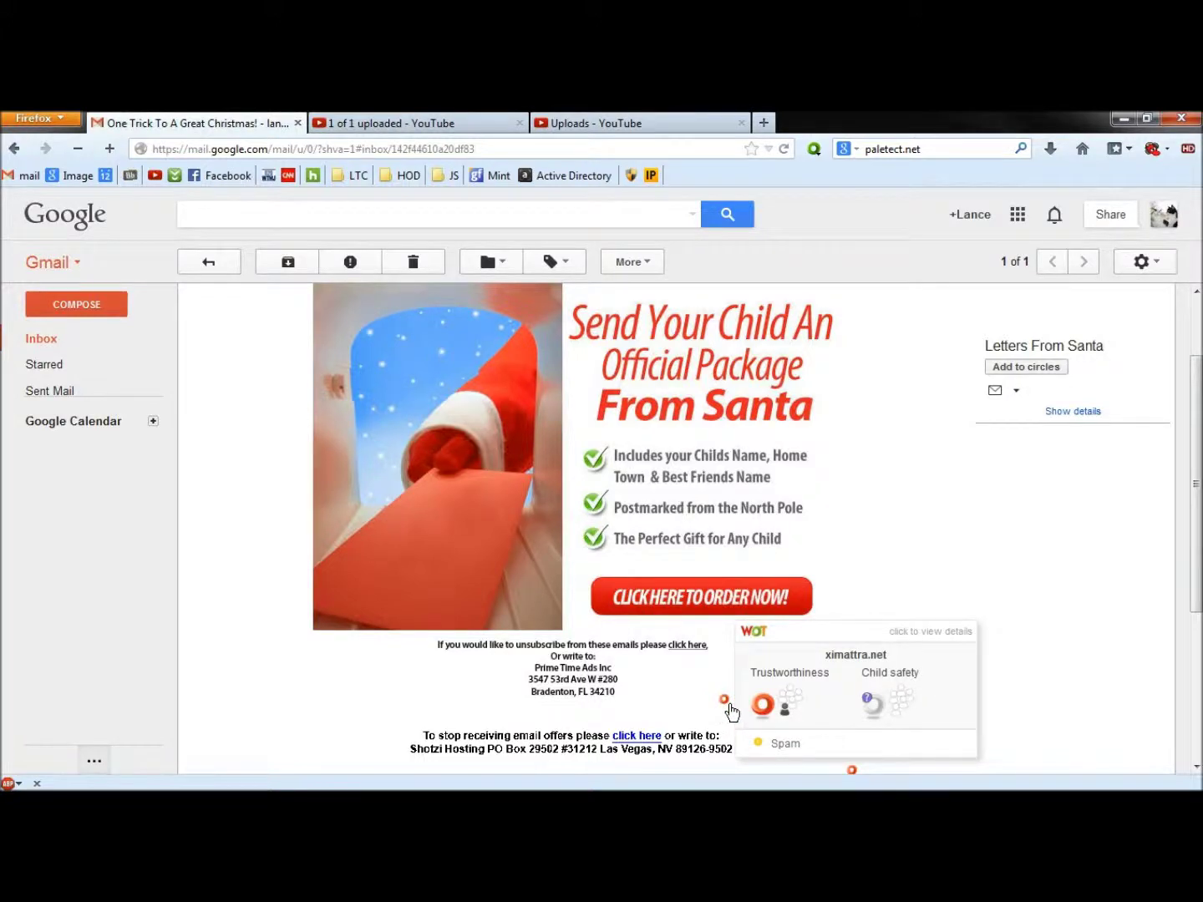
# Copy the domain 'ximattra.net' from the sender's address in the email header
pyautogui.scroll(-1, 864, 481)
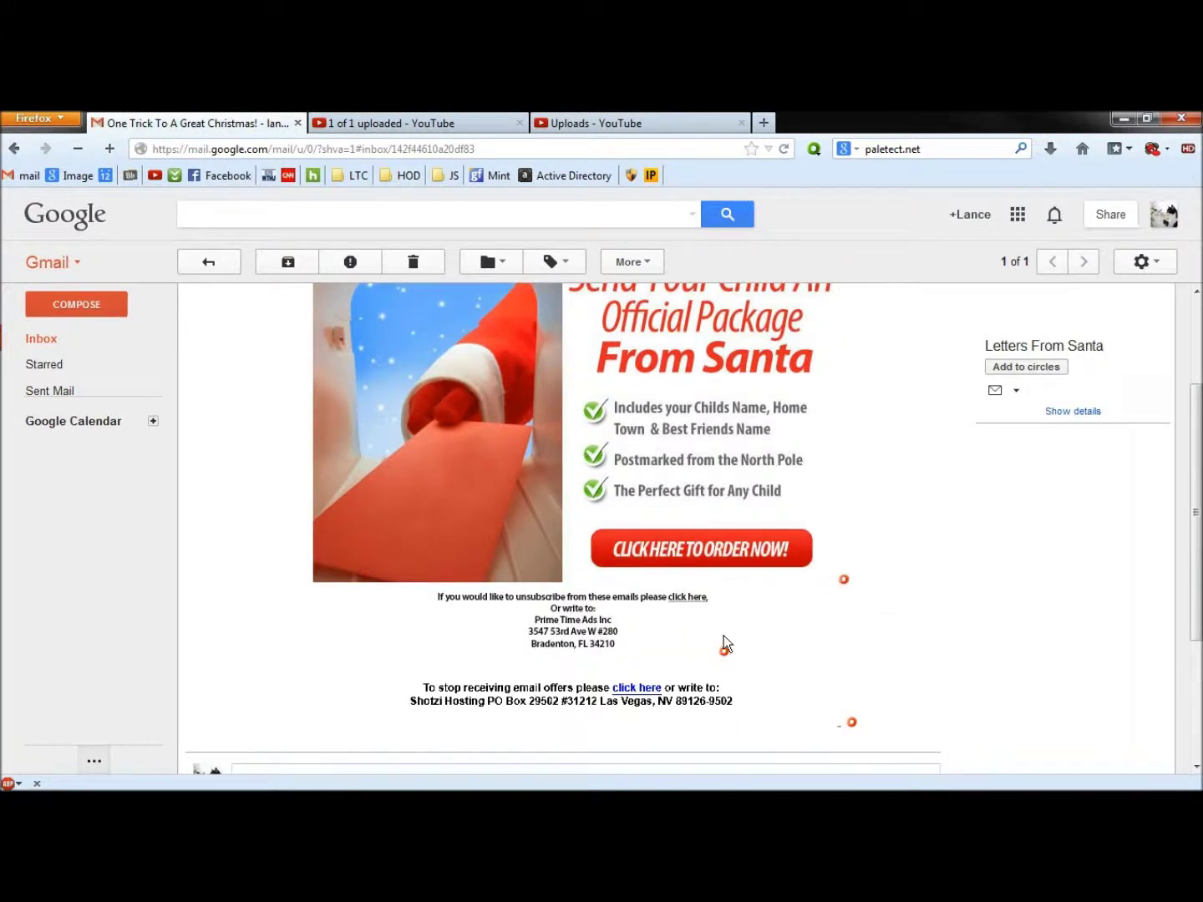
pyautogui.moveTo(848, 728)
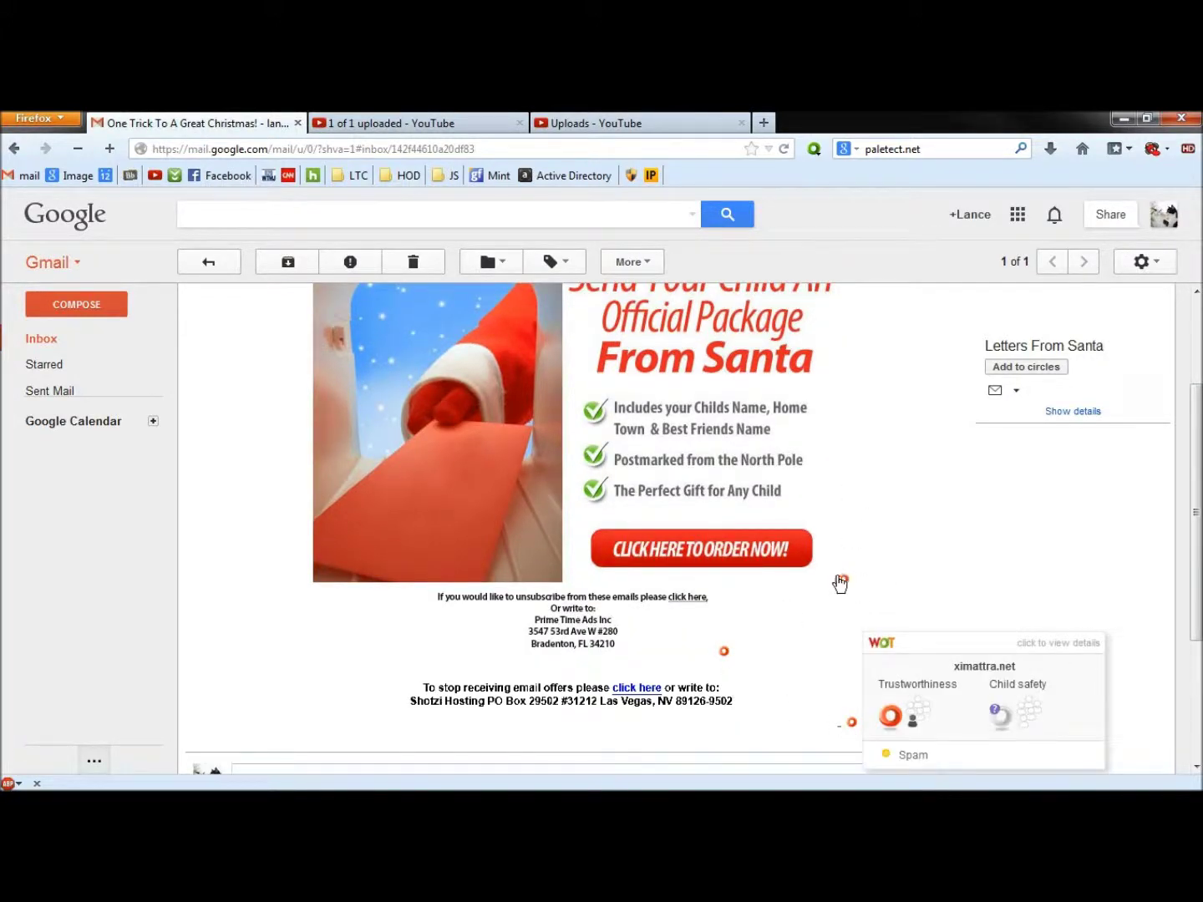
pyautogui.scroll(3, 924, 435)
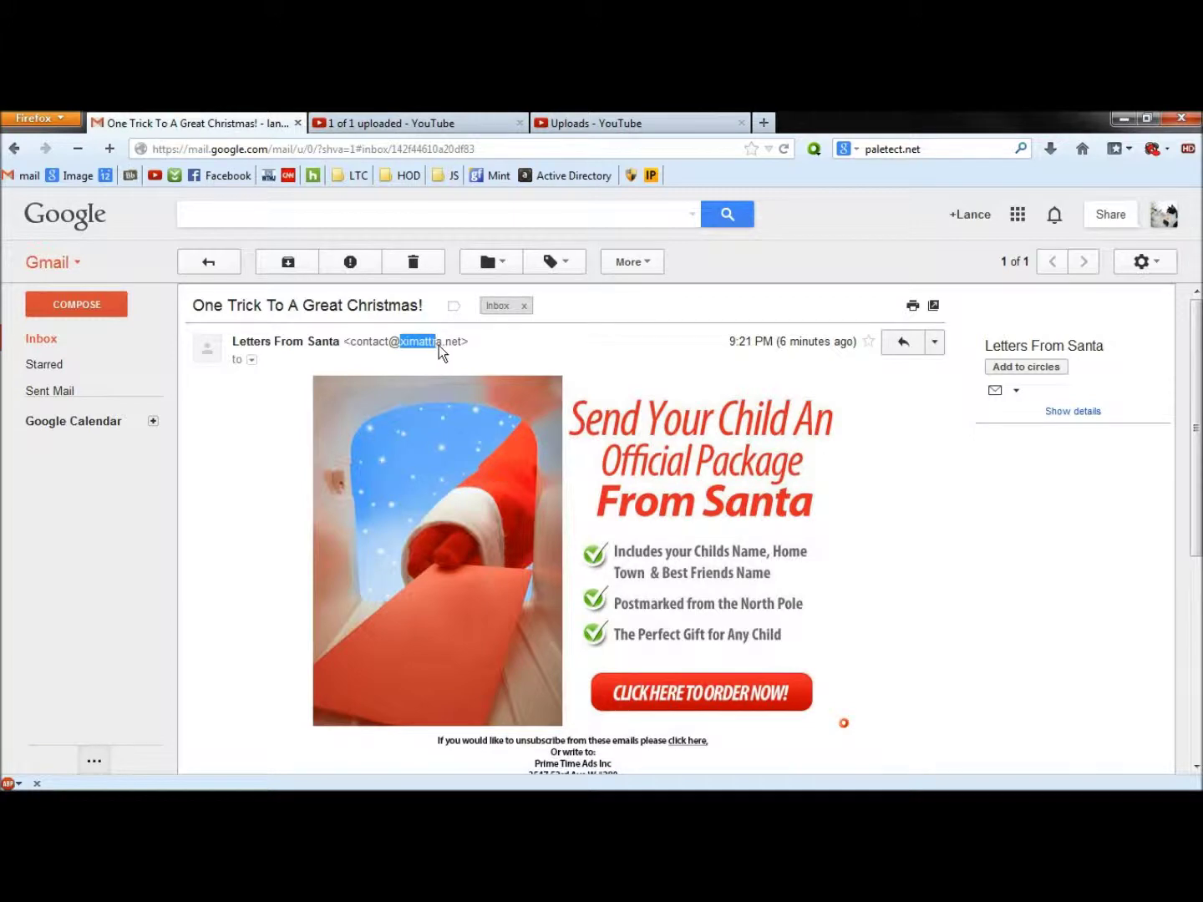
pyautogui.moveTo(444, 345); pyautogui.dragTo(450, 345)
pyautogui.rightClick(450, 345)
pyautogui.click(494, 462)
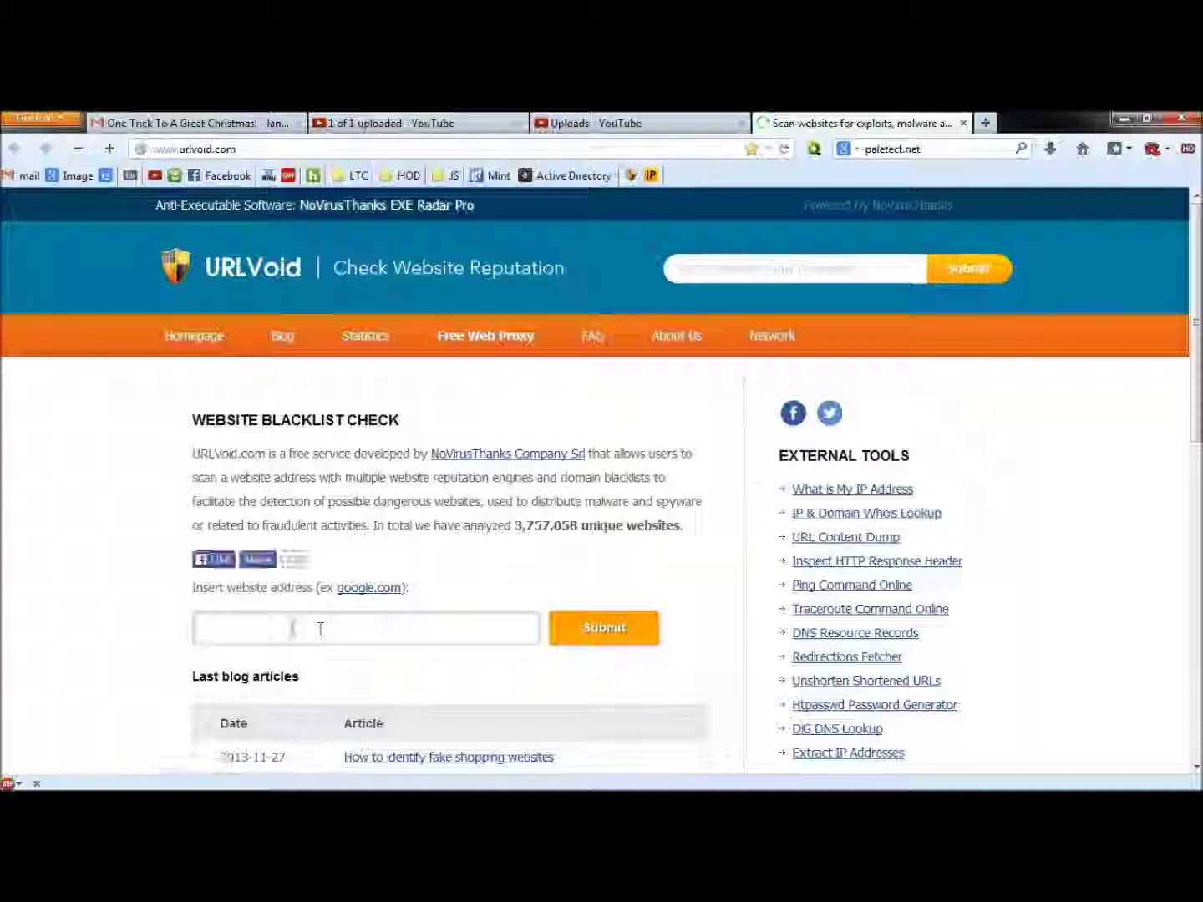
# Paste ximattra.net into URLVoid's Website Blacklist Check and run the check
pyautogui.rightClick(241, 622)
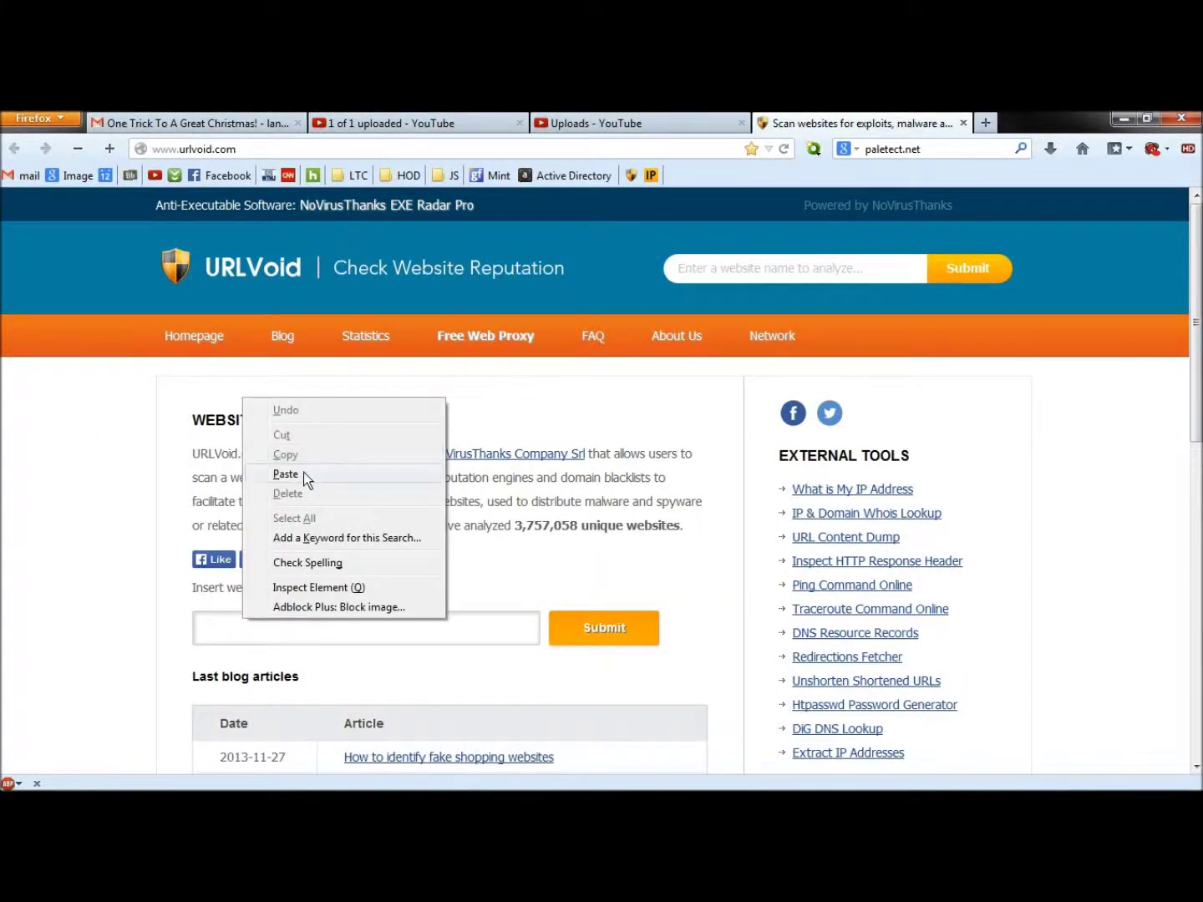
pyautogui.click(303, 474)
pyautogui.click(594, 628)
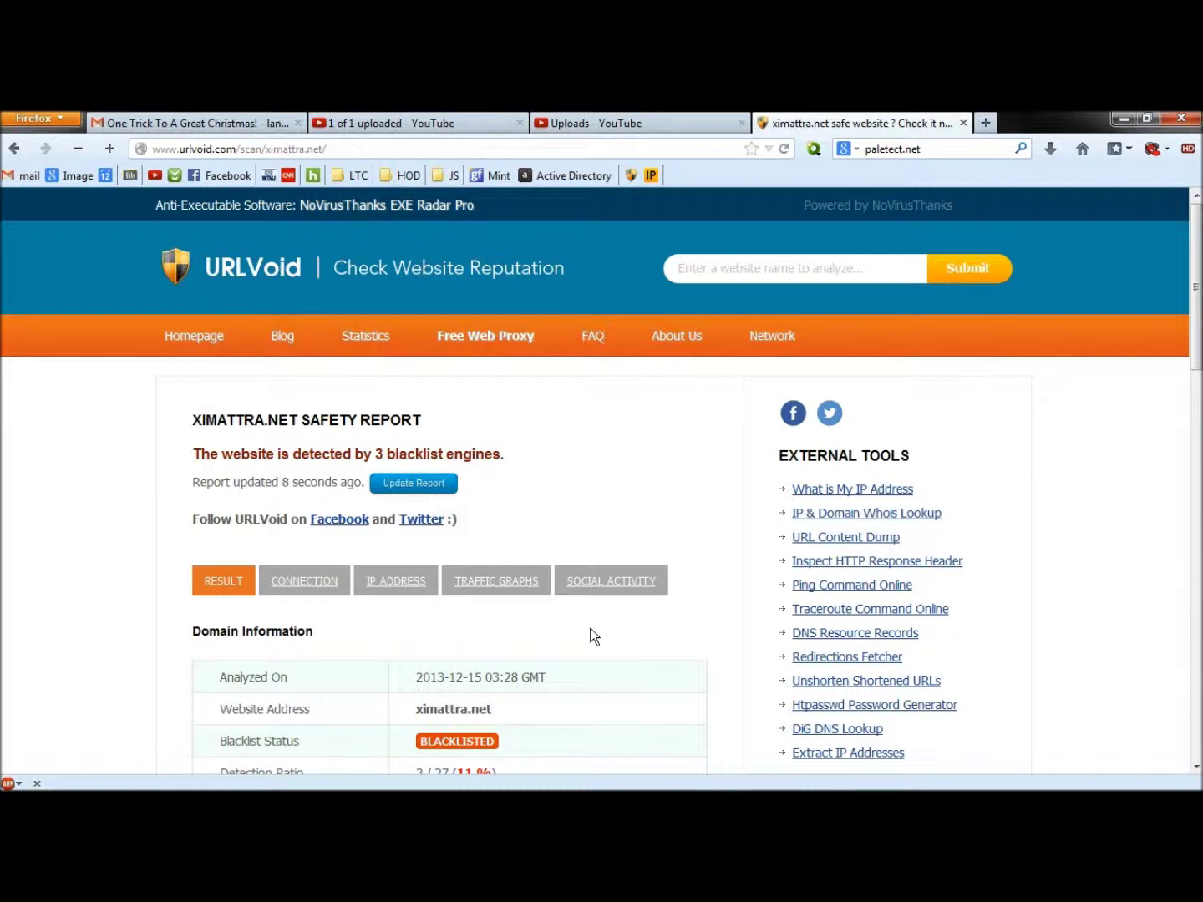
# Review the report showing ximattra.net blacklisted by 3 of 27 engines, then close the tab
pyautogui.scroll(-3, 583, 652)
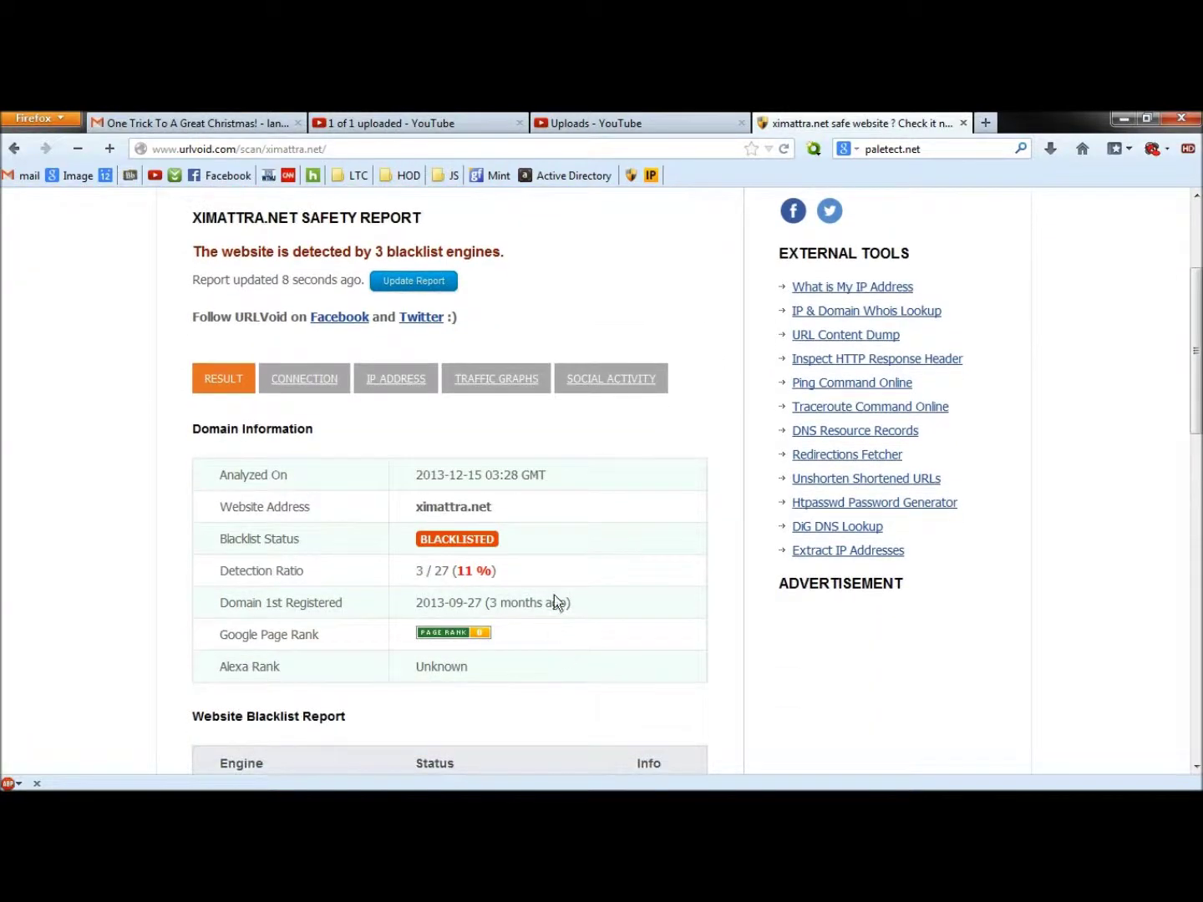
pyautogui.scroll(-1, 561, 602)
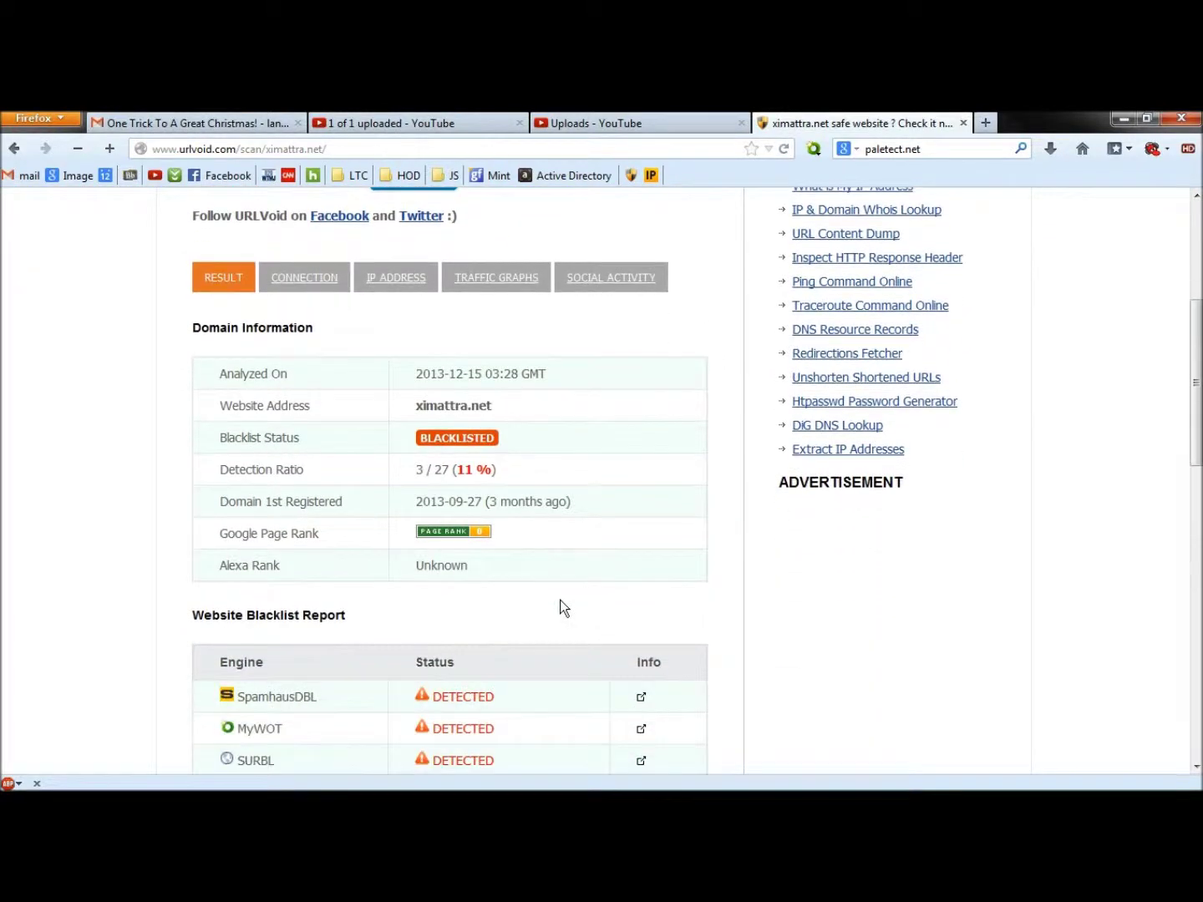
pyautogui.scroll(-1, 559, 602)
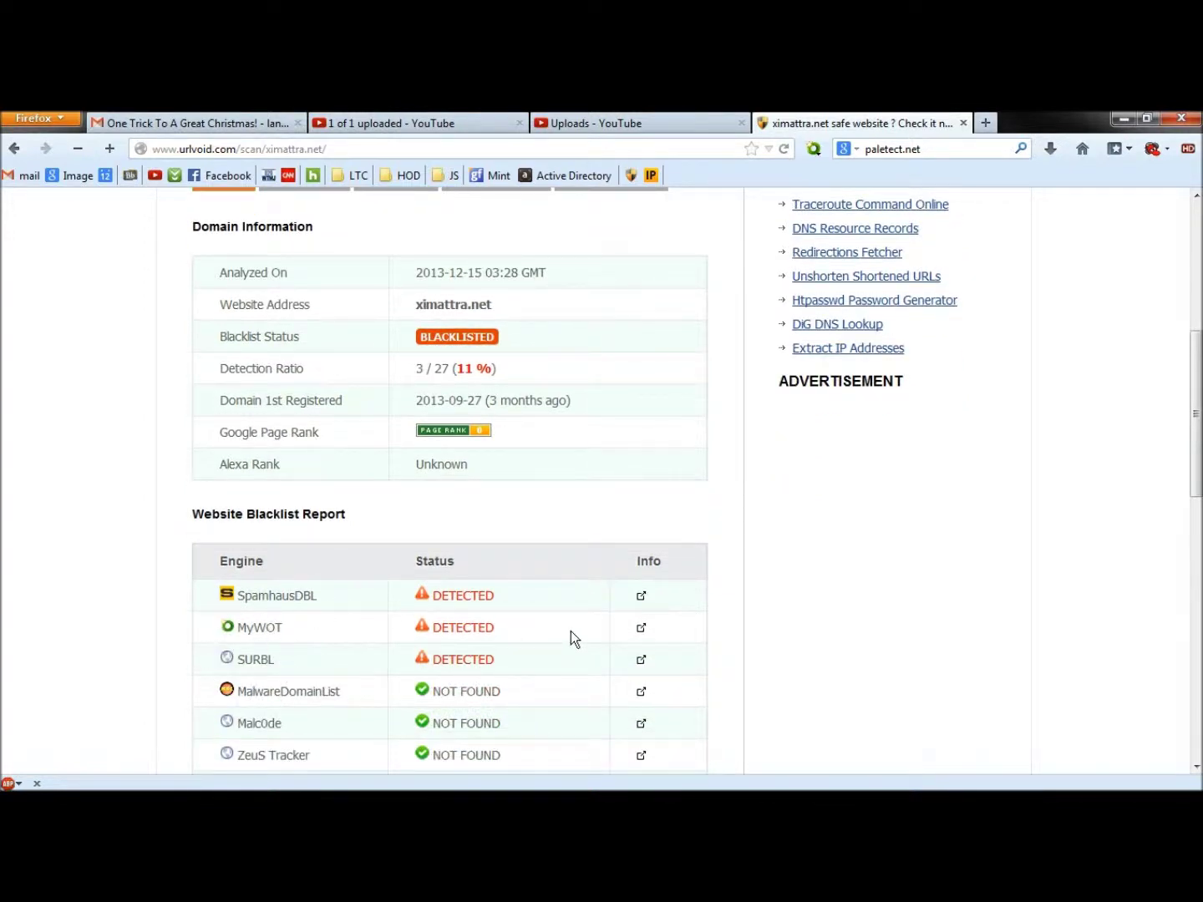
pyautogui.scroll(3, 551, 628)
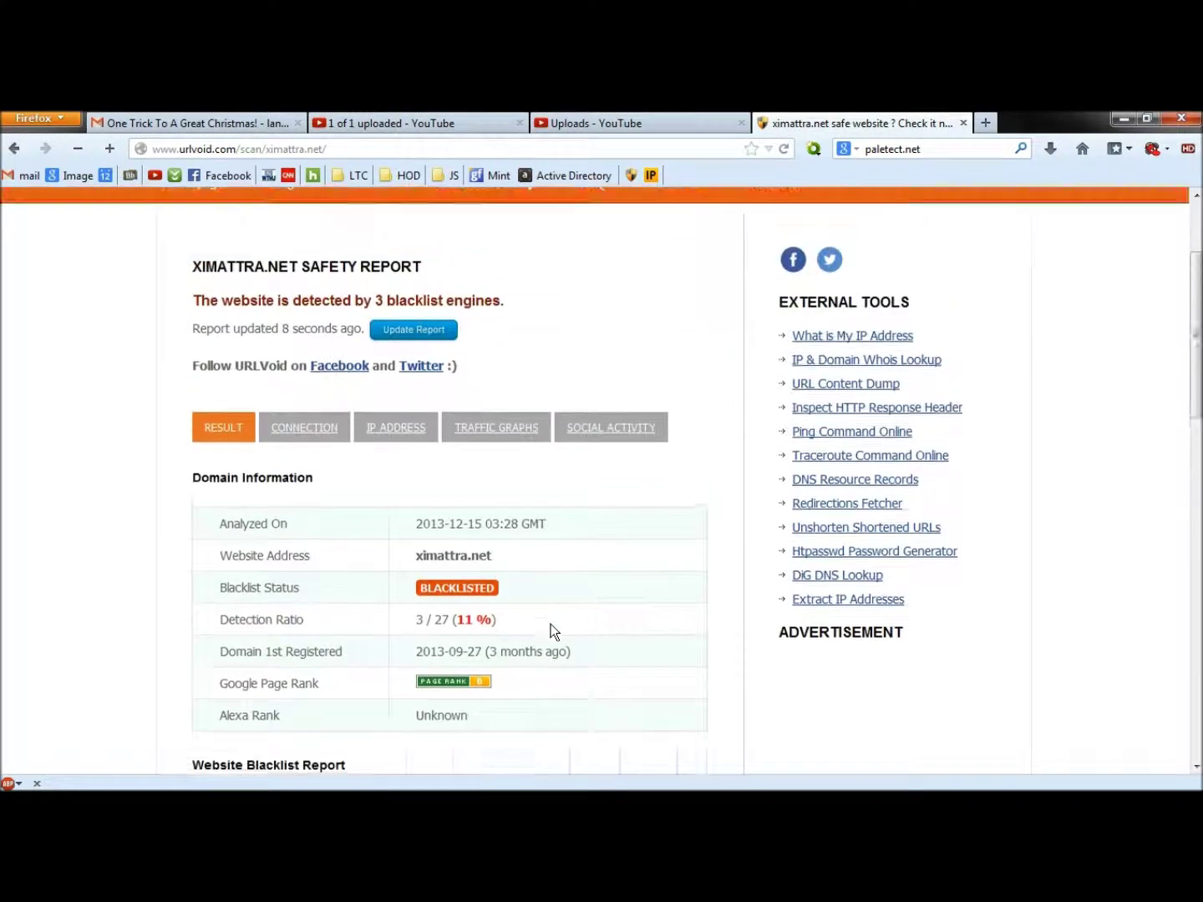
pyautogui.scroll(2, 550, 631)
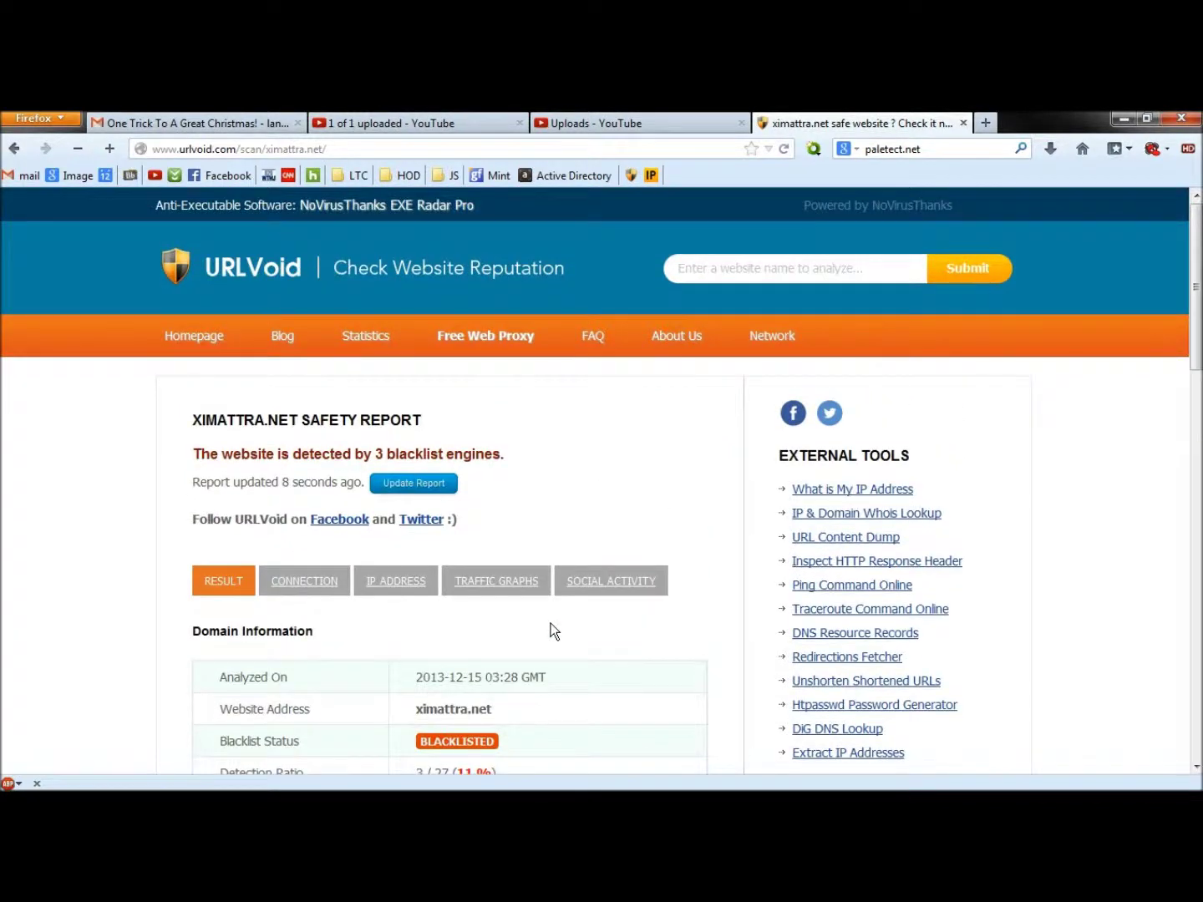
pyautogui.click(963, 123)
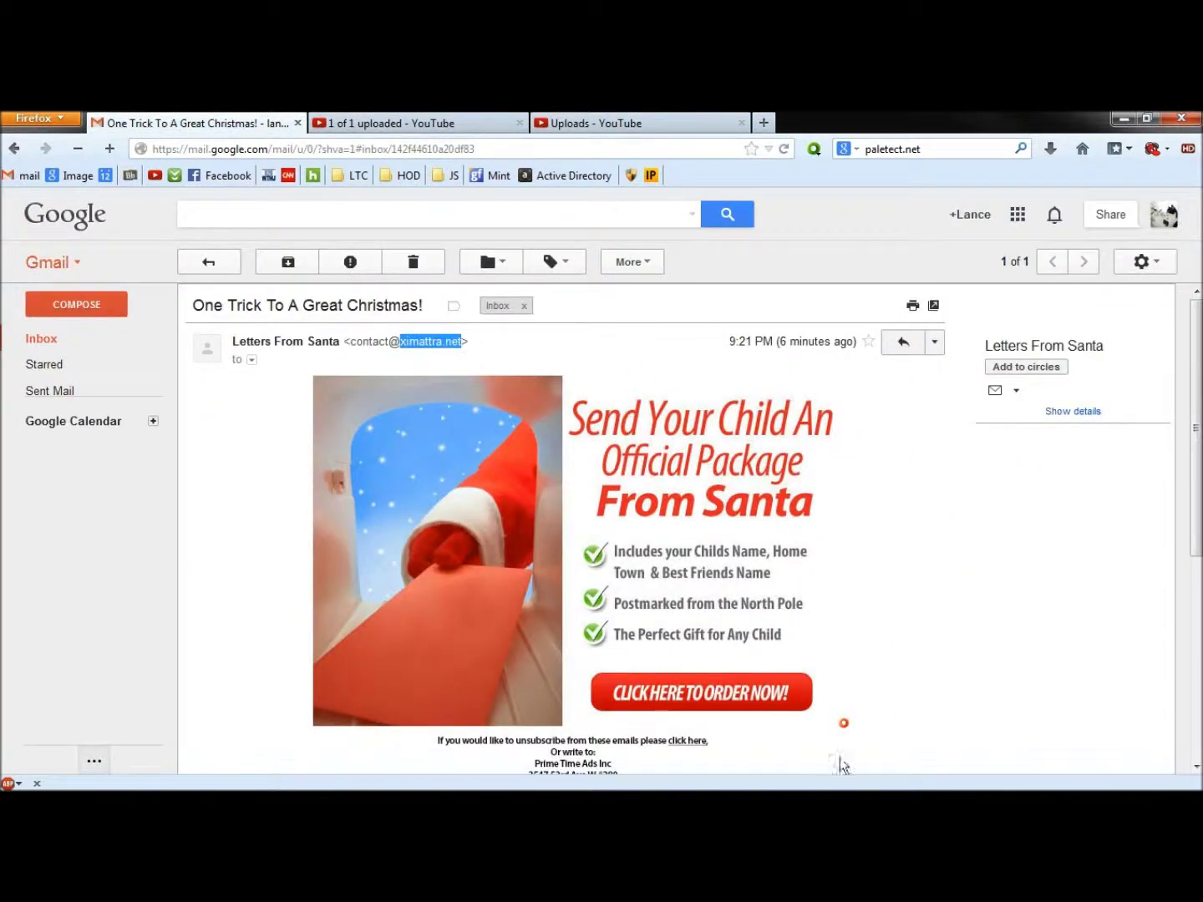
# Show the Santa email's original raw headers via Show original and copy all the text
pyautogui.click(935, 343)
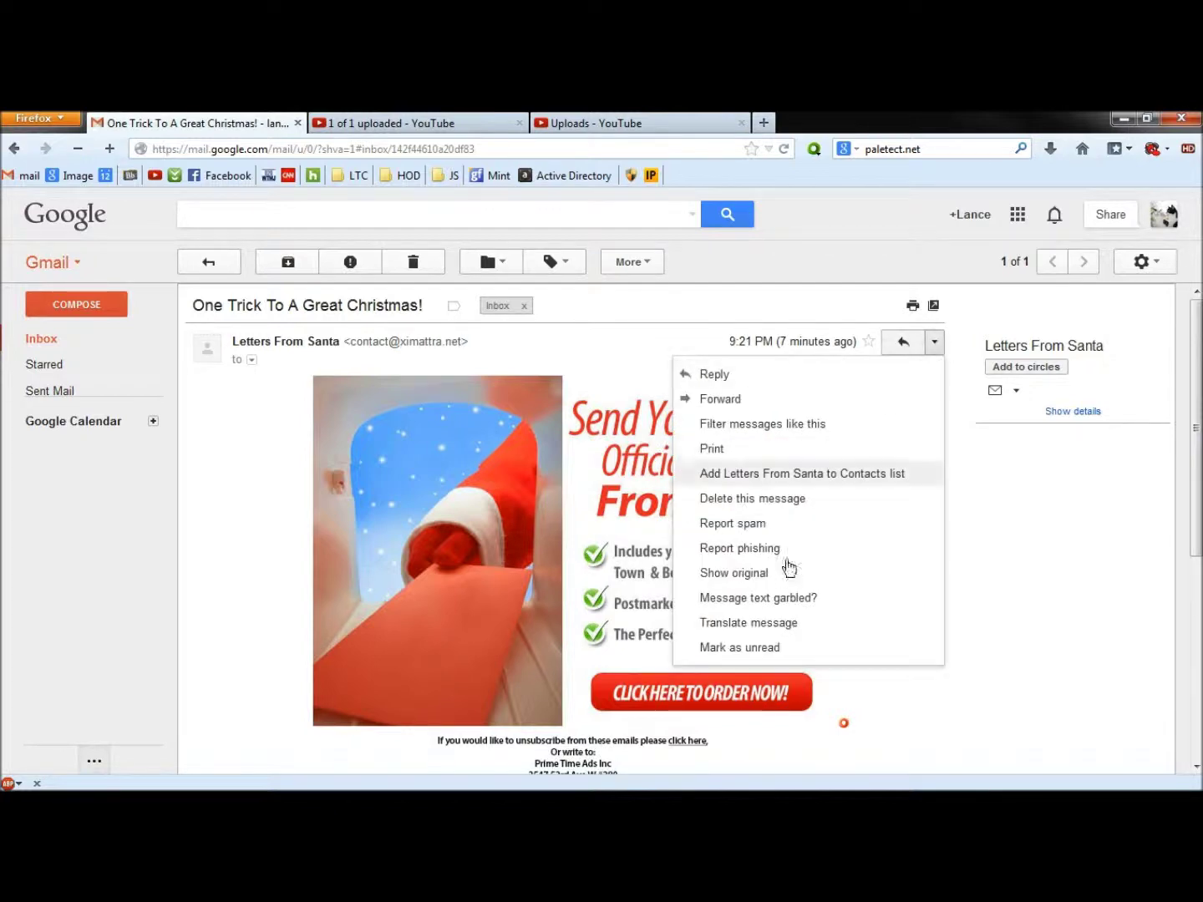
pyautogui.click(733, 576)
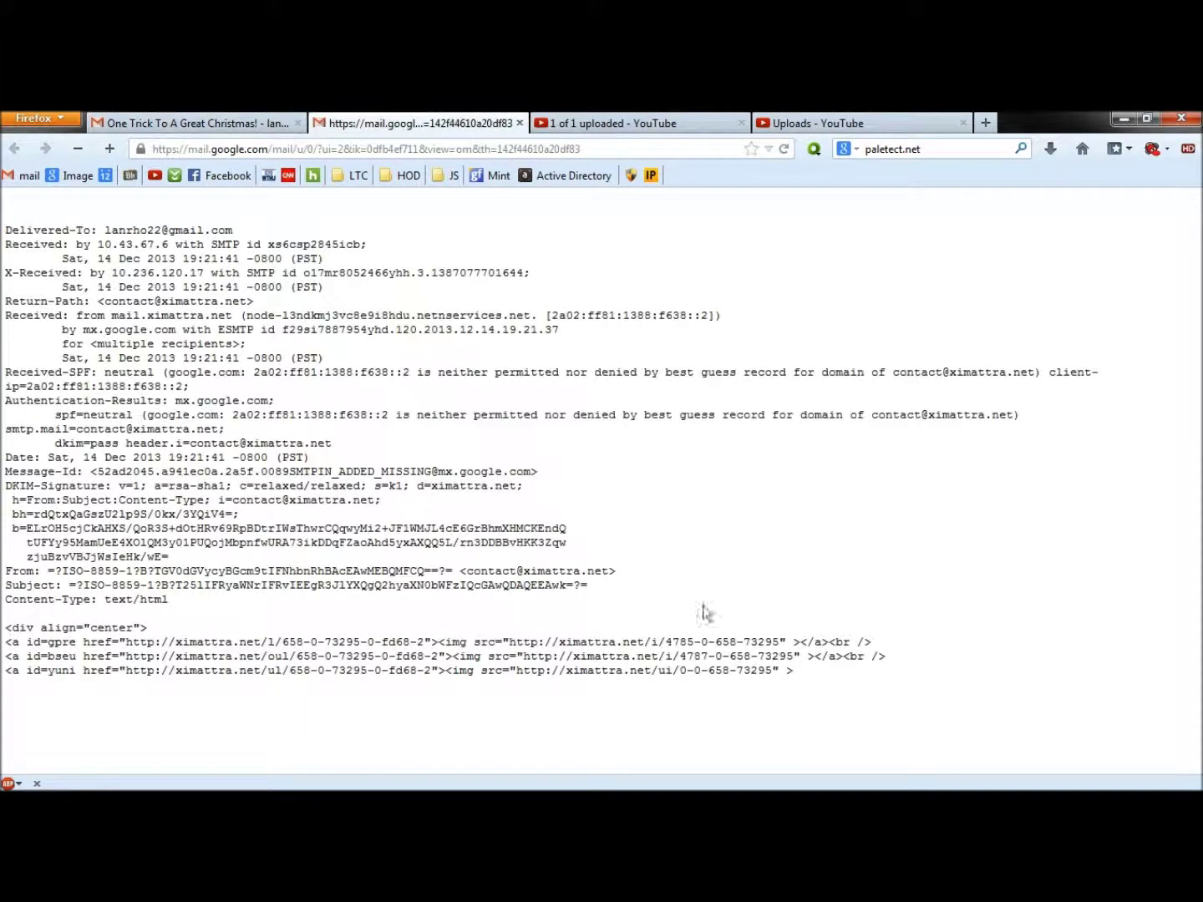
pyautogui.rightClick(141, 361)
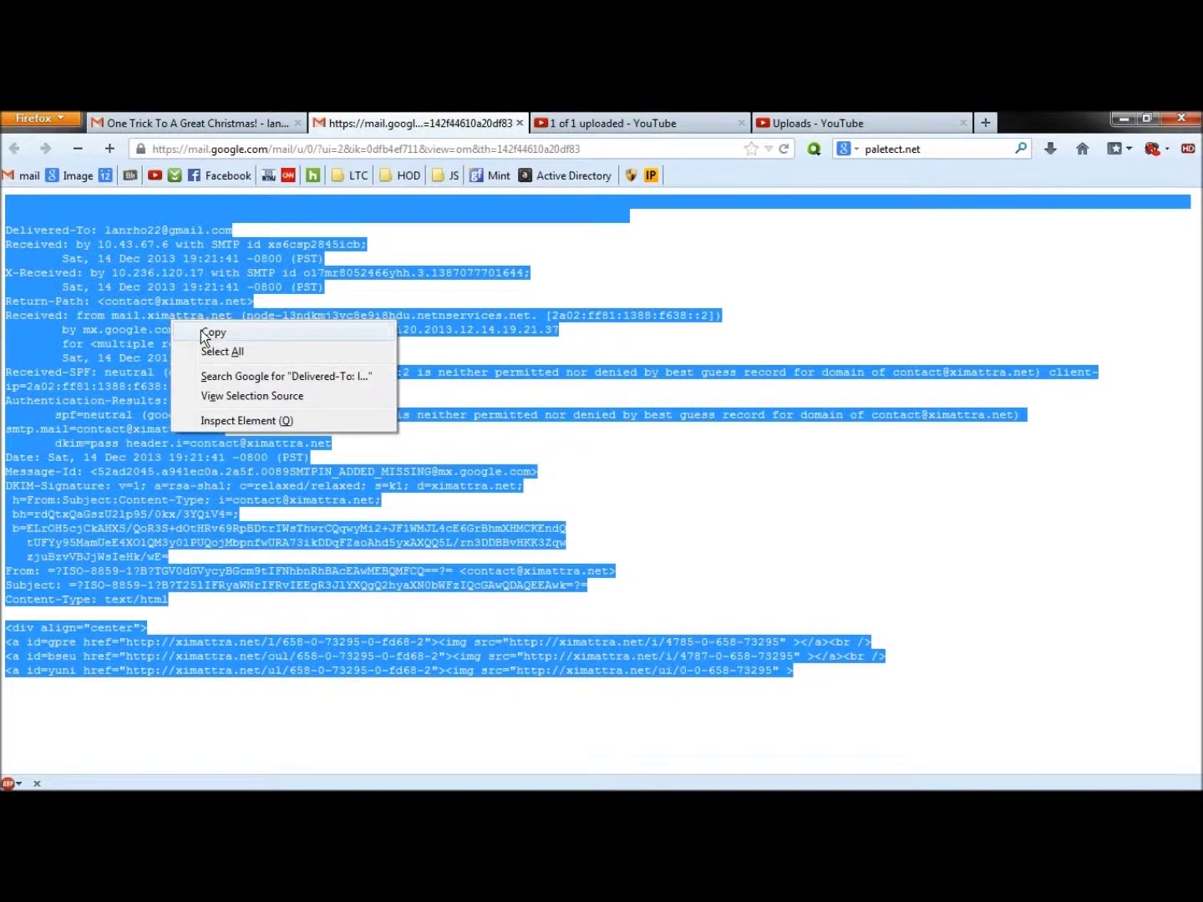
pyautogui.click(201, 329)
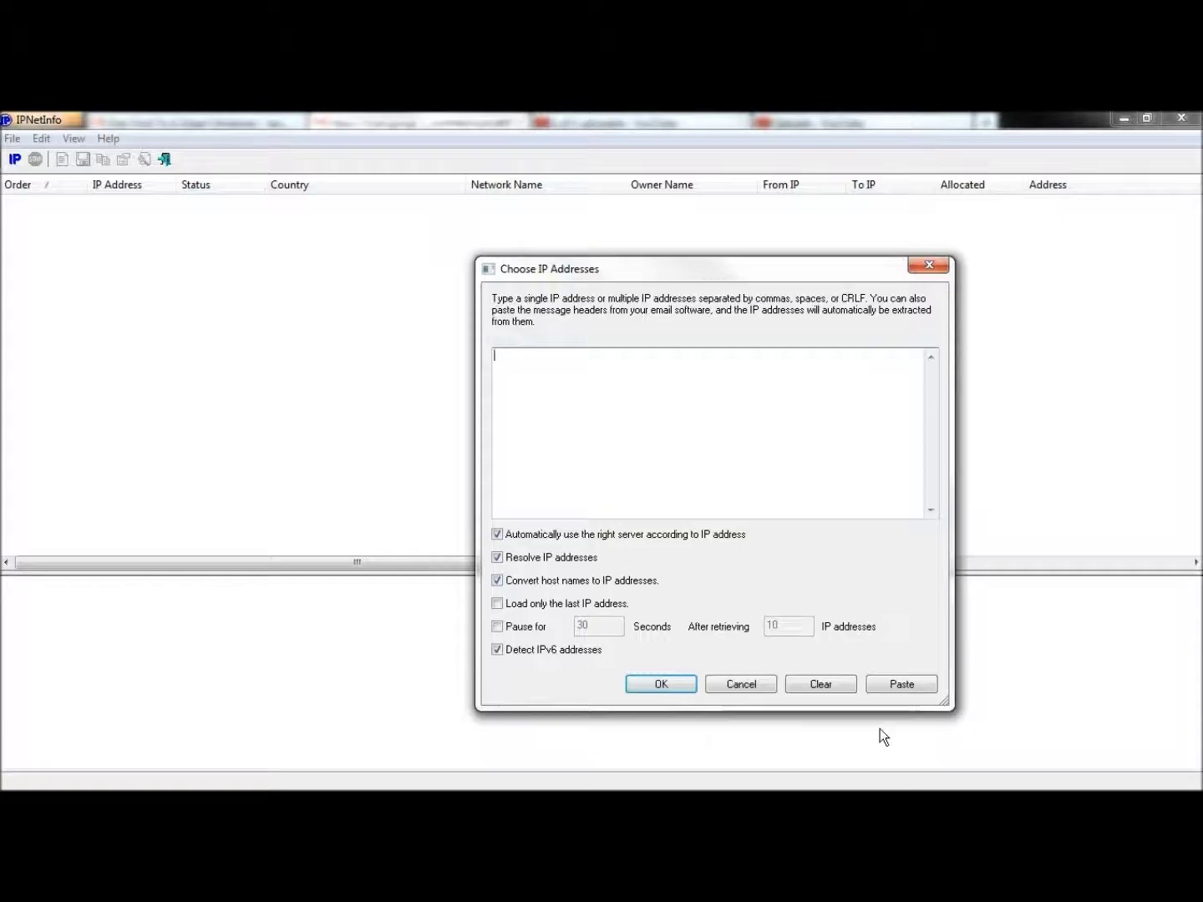
# Paste the headers into IPNetInfo, trace IPs to Google, Romania and FIS-HOSTING Germany, then close it
pyautogui.click(898, 686)
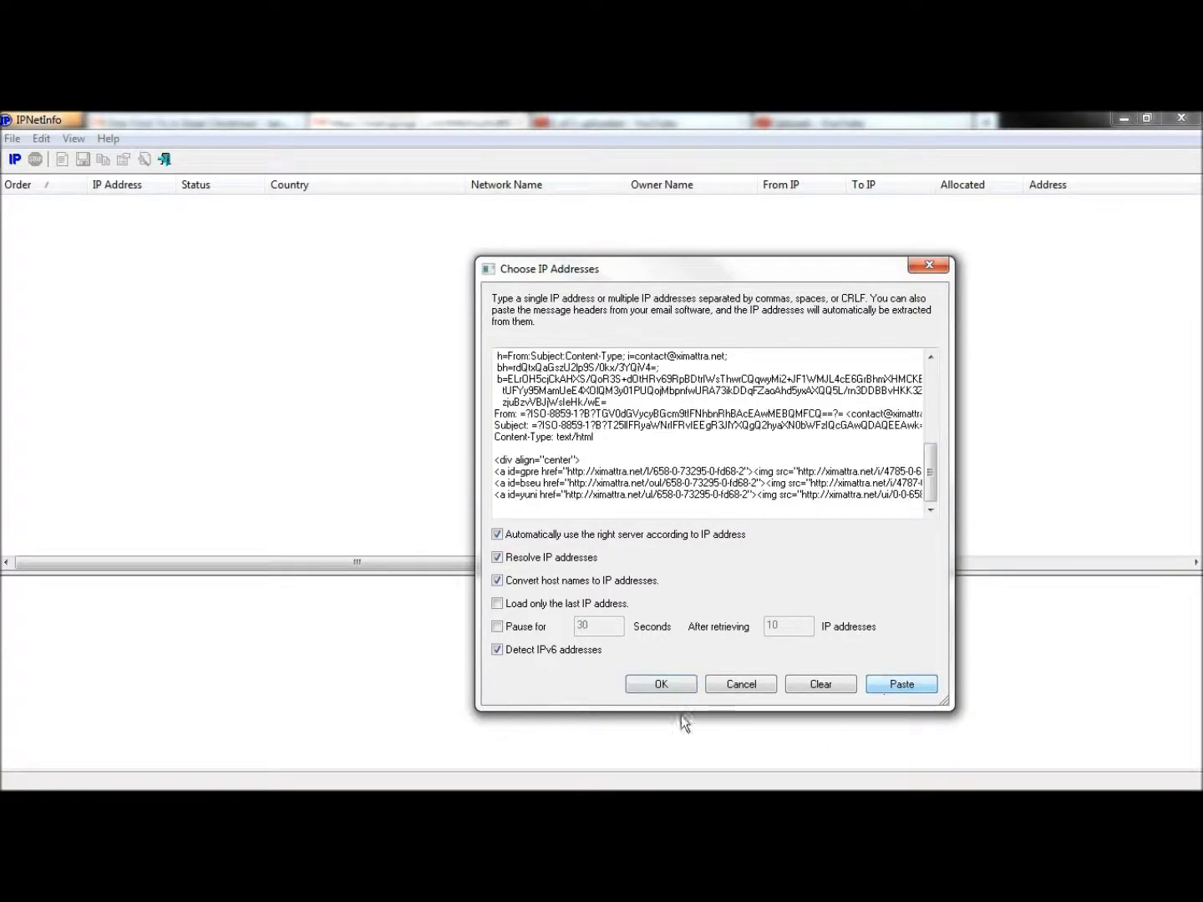
pyautogui.click(659, 684)
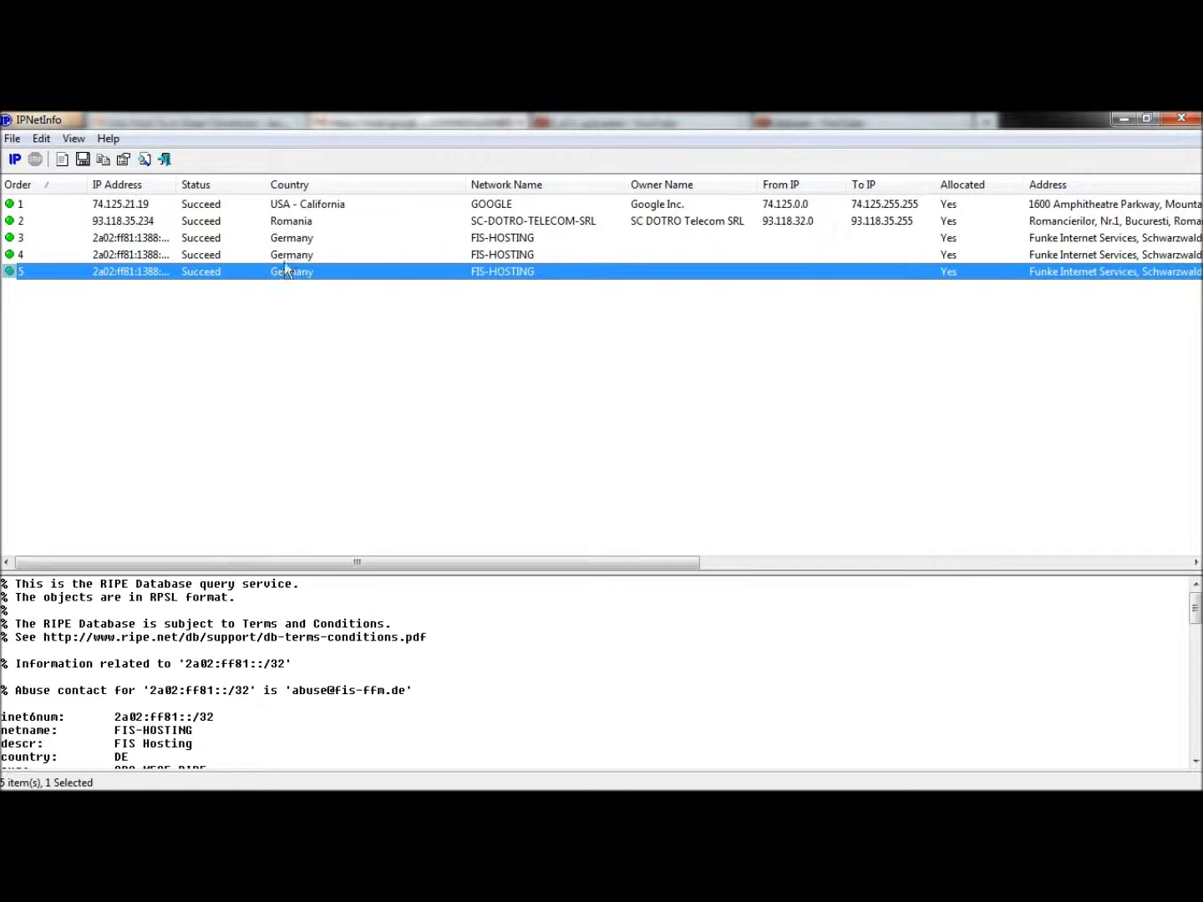
pyautogui.click(1178, 119)
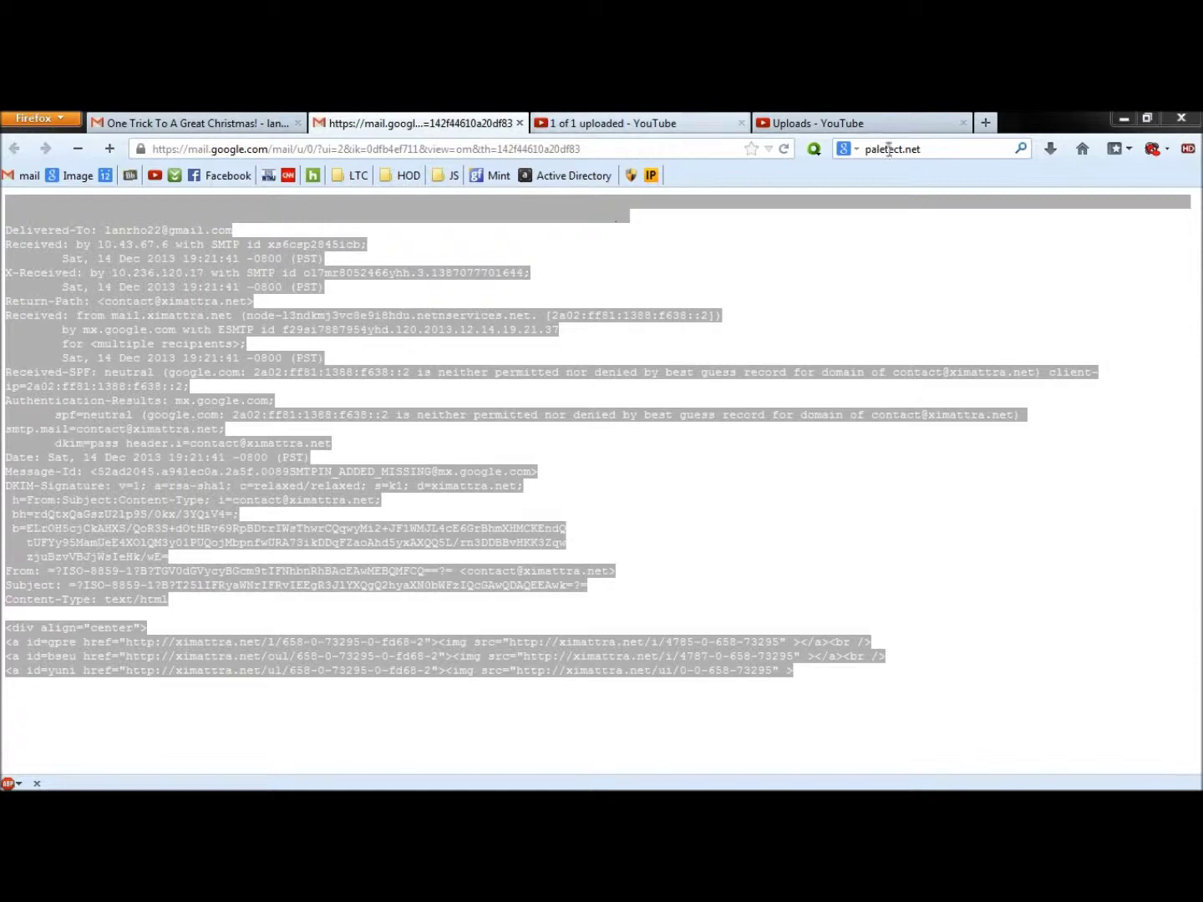
# Close the raw message tab and scroll through the Santa email body again
pyautogui.click(520, 123)
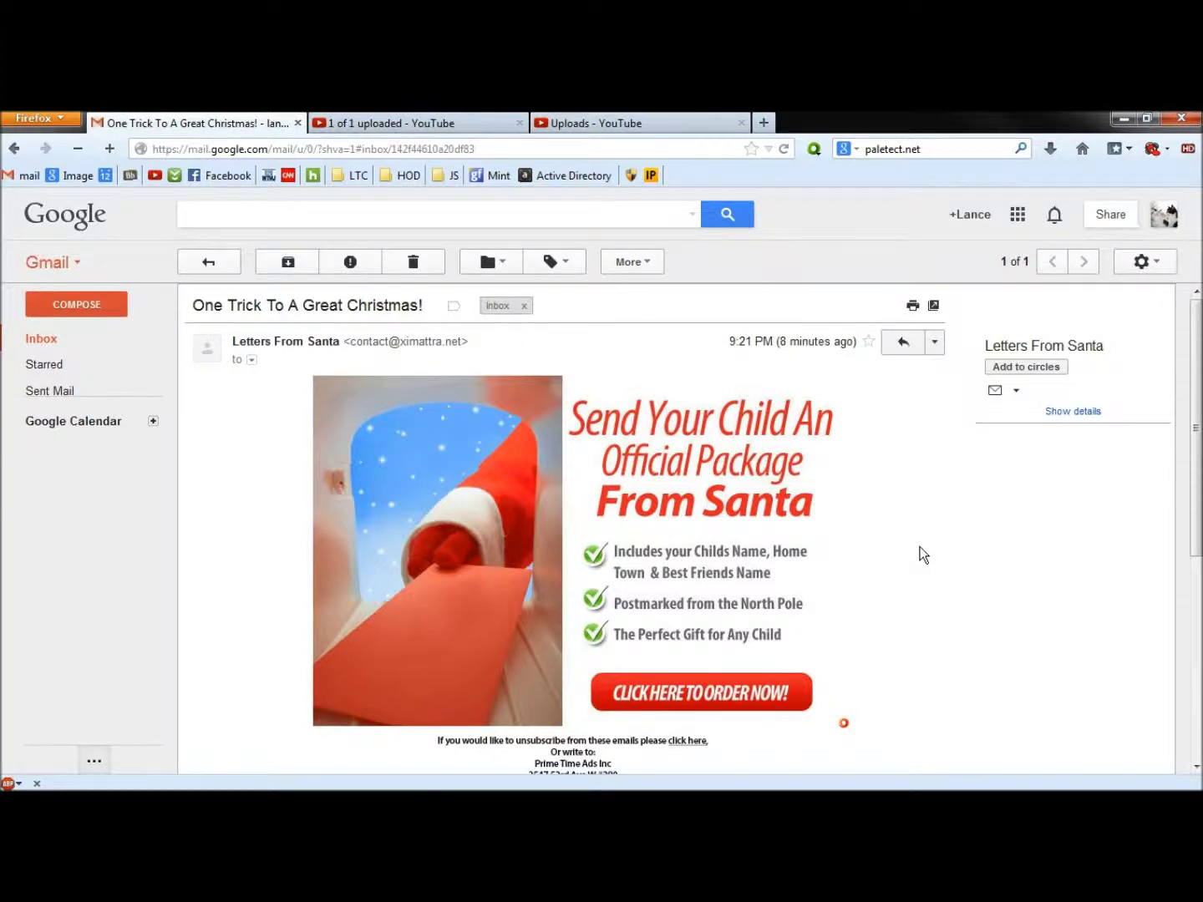
pyautogui.scroll(-1, 920, 546)
pyautogui.scroll(-1, 921, 547)
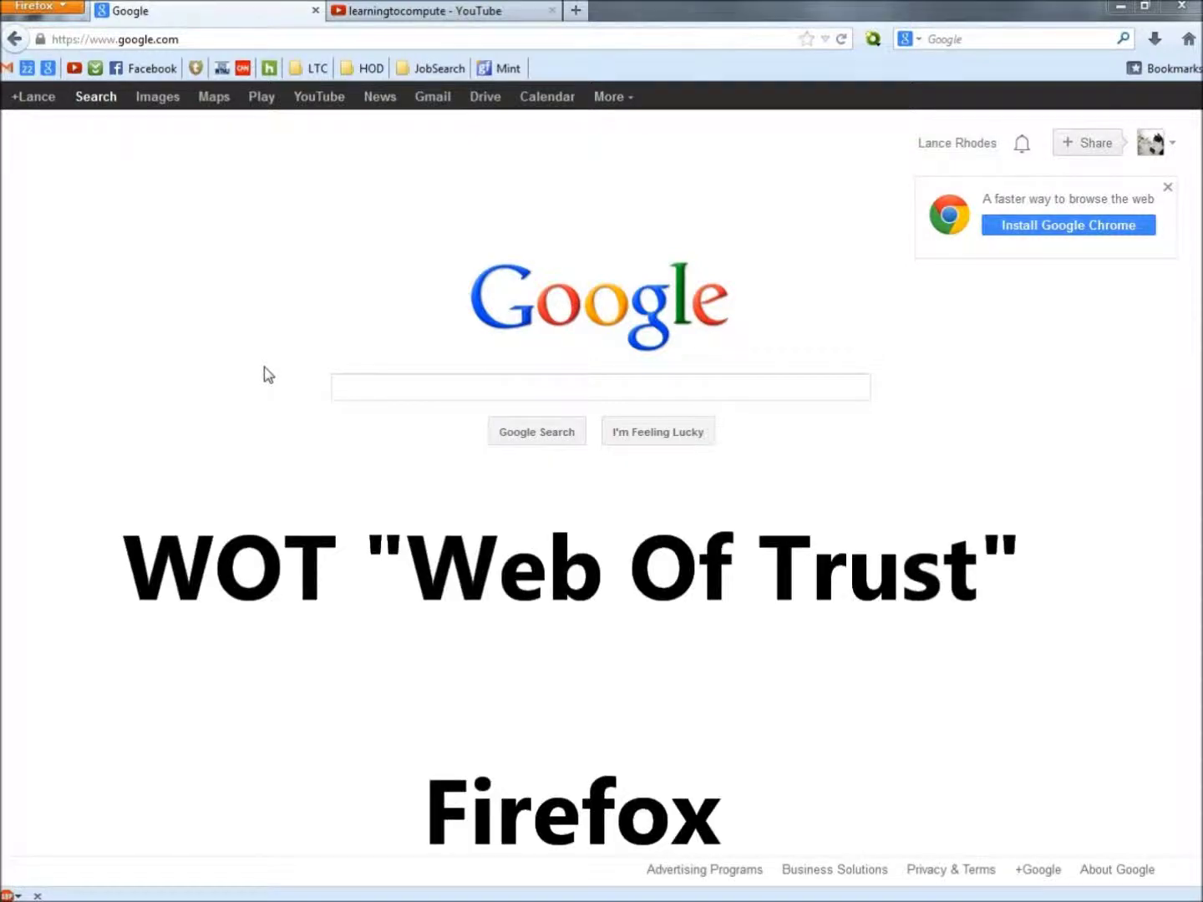
# Search the Firefox add-ons catalogue for 'WOT' and select the WOT ratings for Ecosia result
pyautogui.click(61, 13)
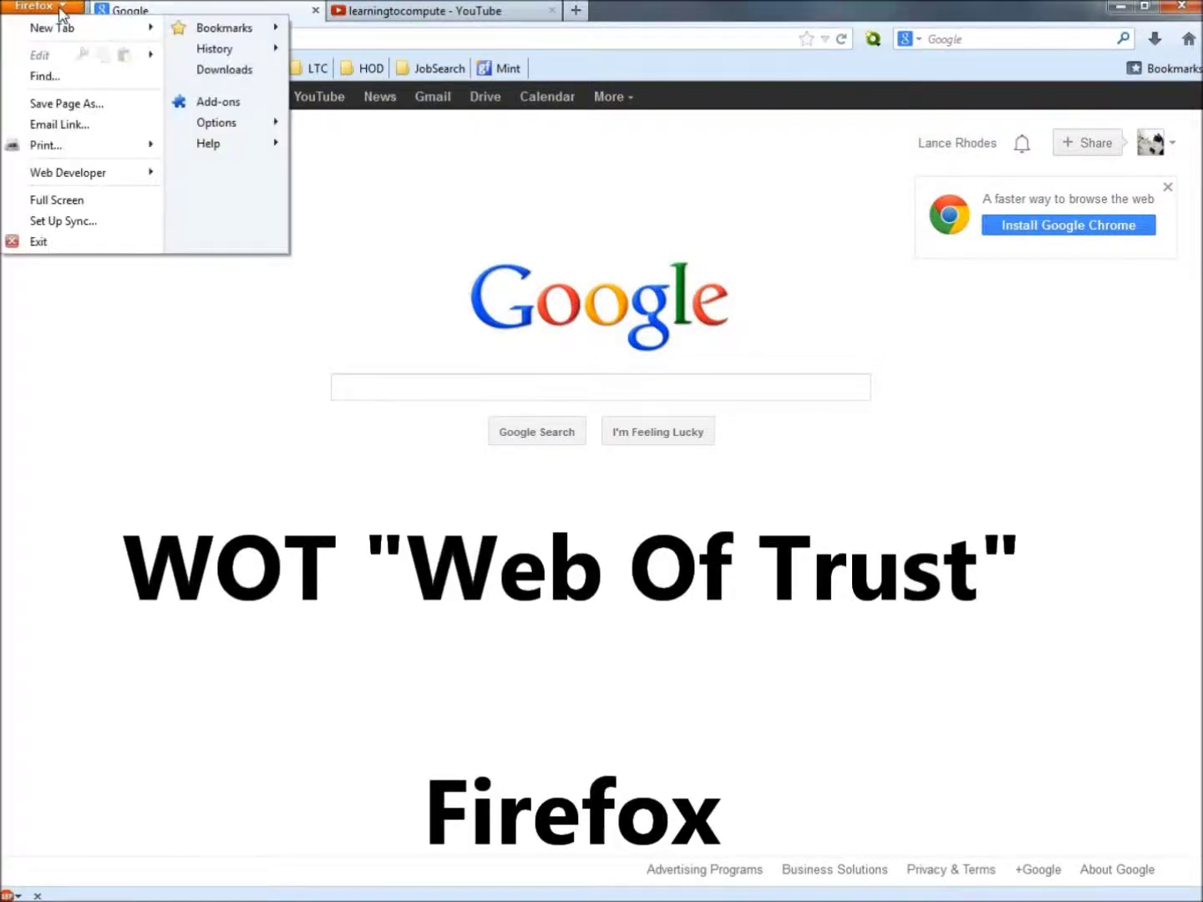
pyautogui.click(219, 101)
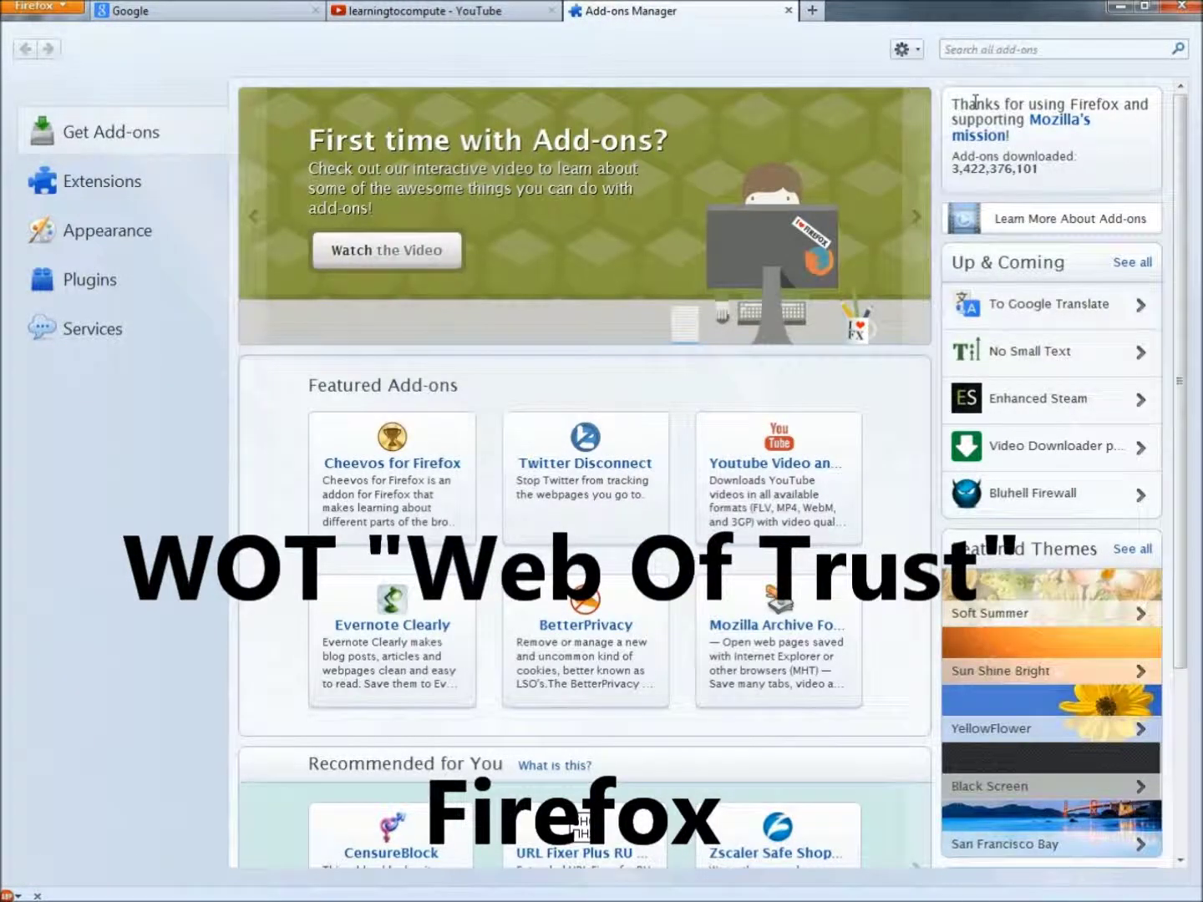
pyautogui.click(1034, 50)
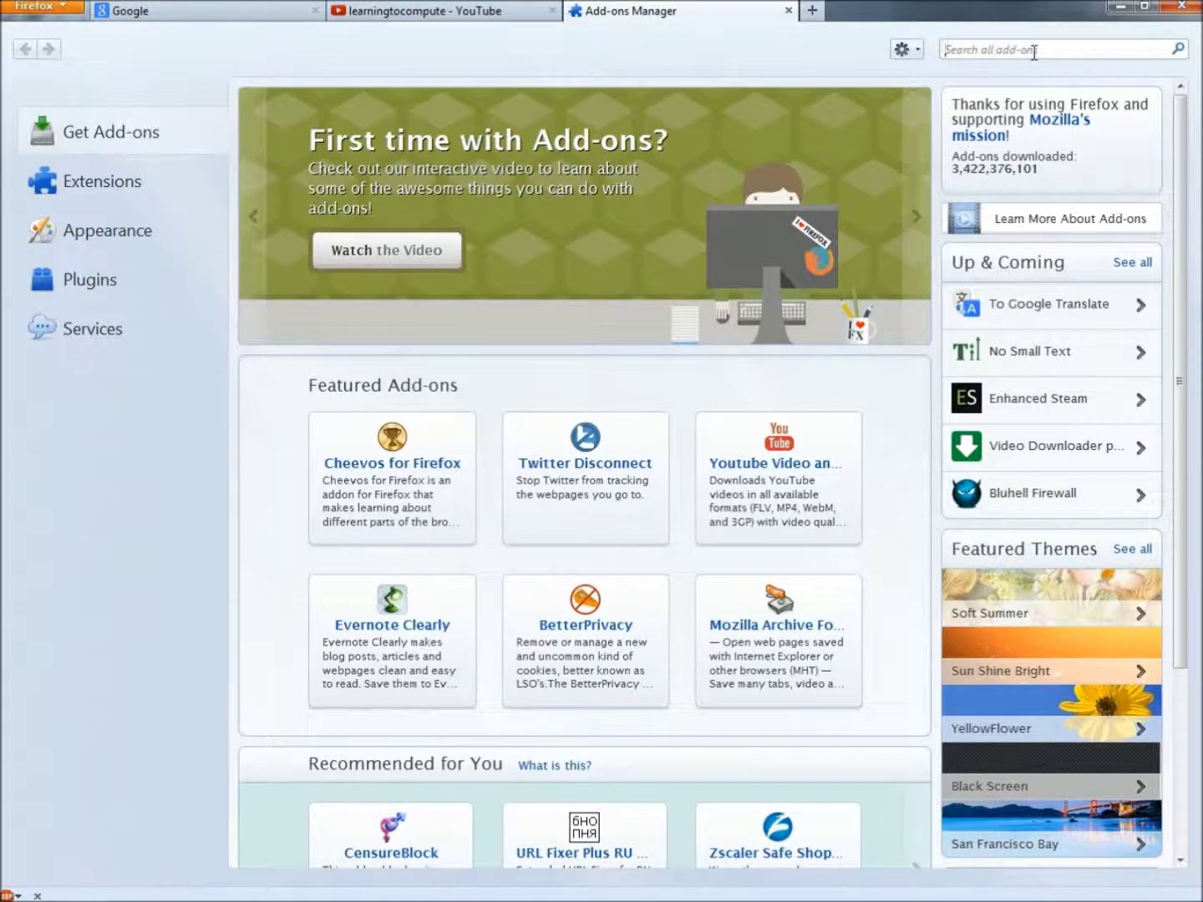
pyautogui.write('WOT')
pyautogui.press('Return')
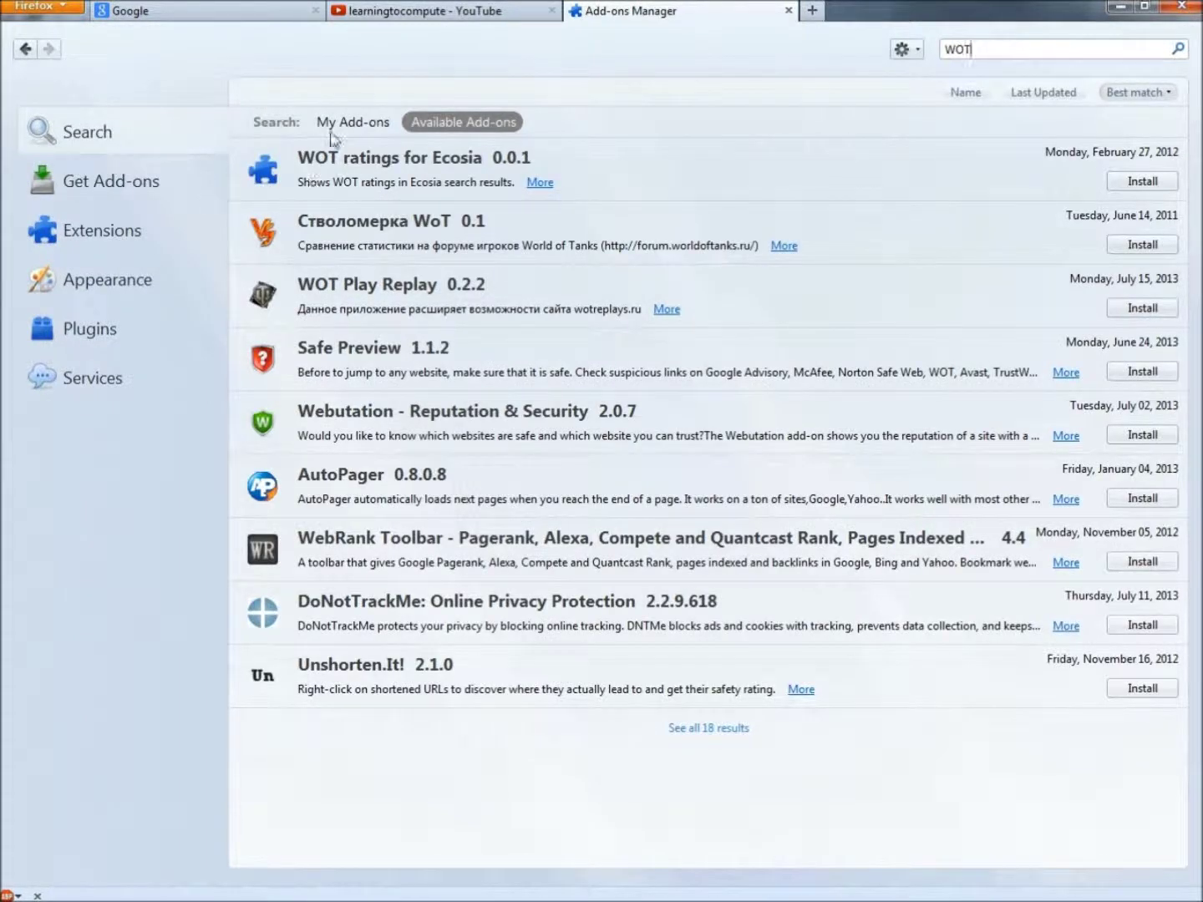
pyautogui.click(589, 173)
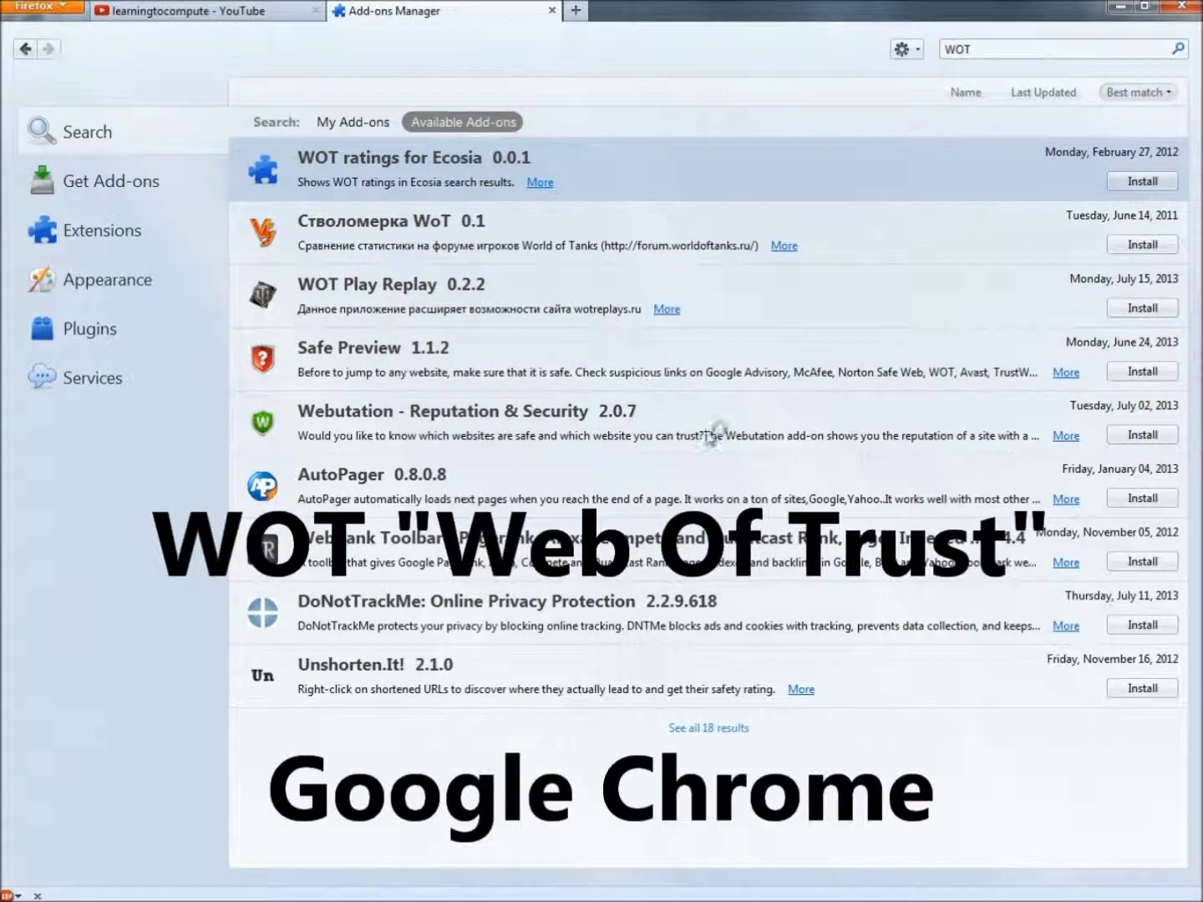
pyautogui.click(1179, 532)
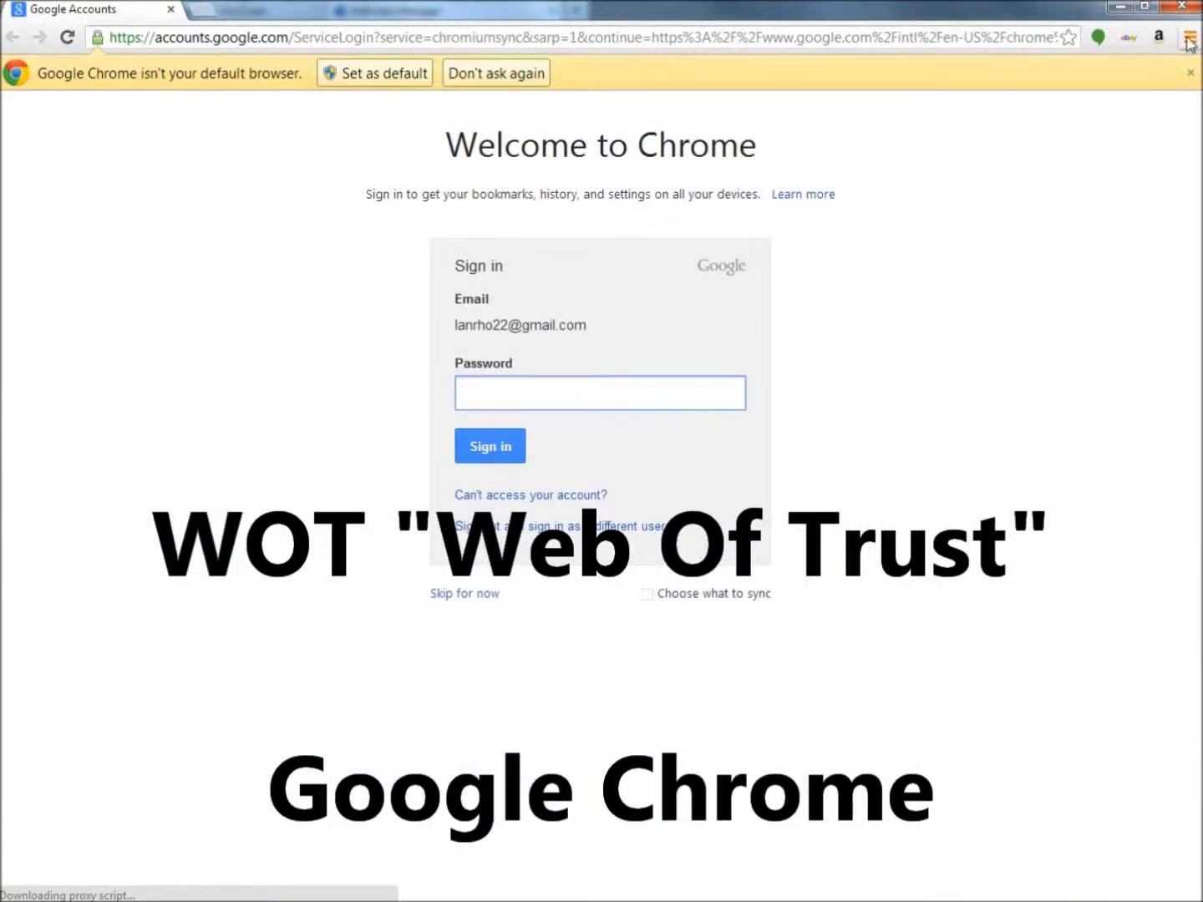
# Open Chrome's installed Extensions page from Menu > Tools
pyautogui.click(1190, 39)
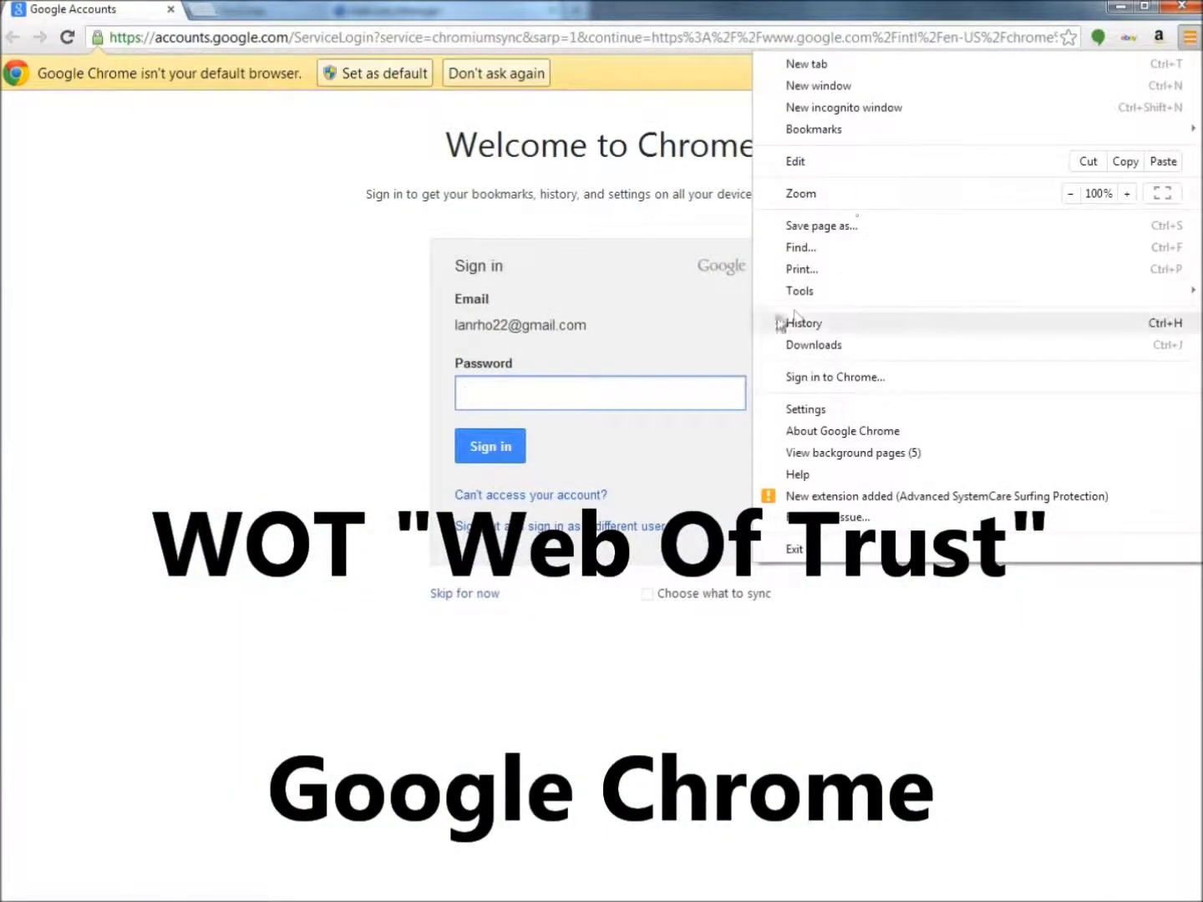
pyautogui.moveTo(806, 299)
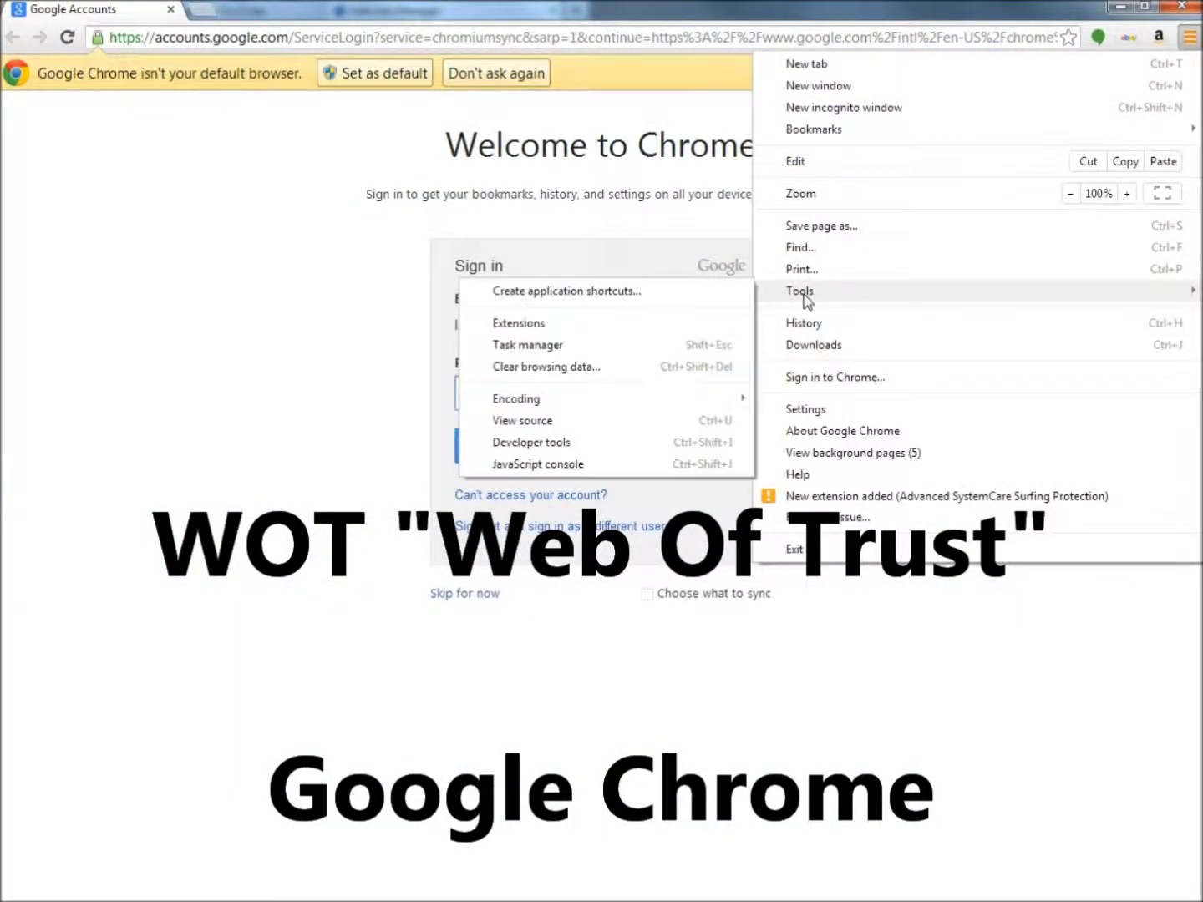
pyautogui.click(517, 324)
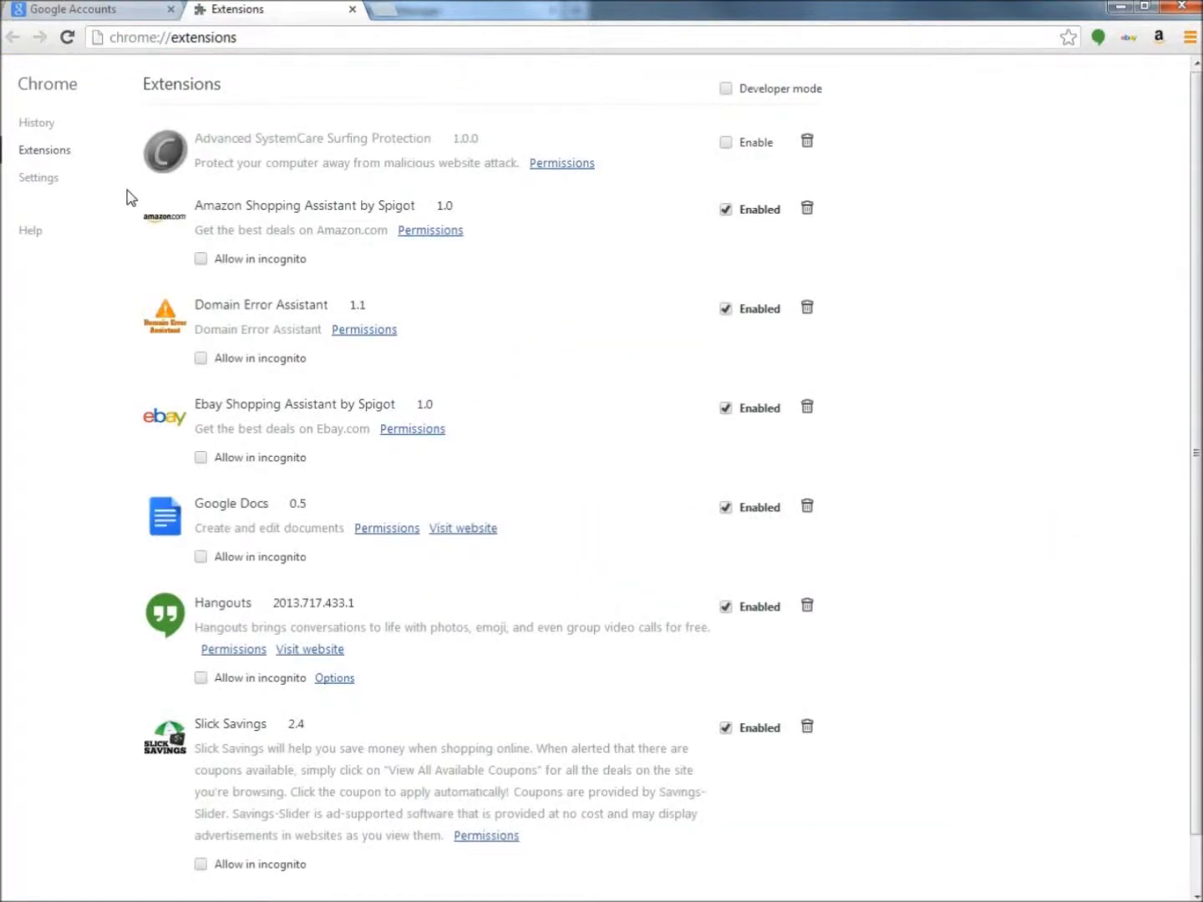
pyautogui.scroll(-1, 125, 198)
pyautogui.scroll(1, 126, 198)
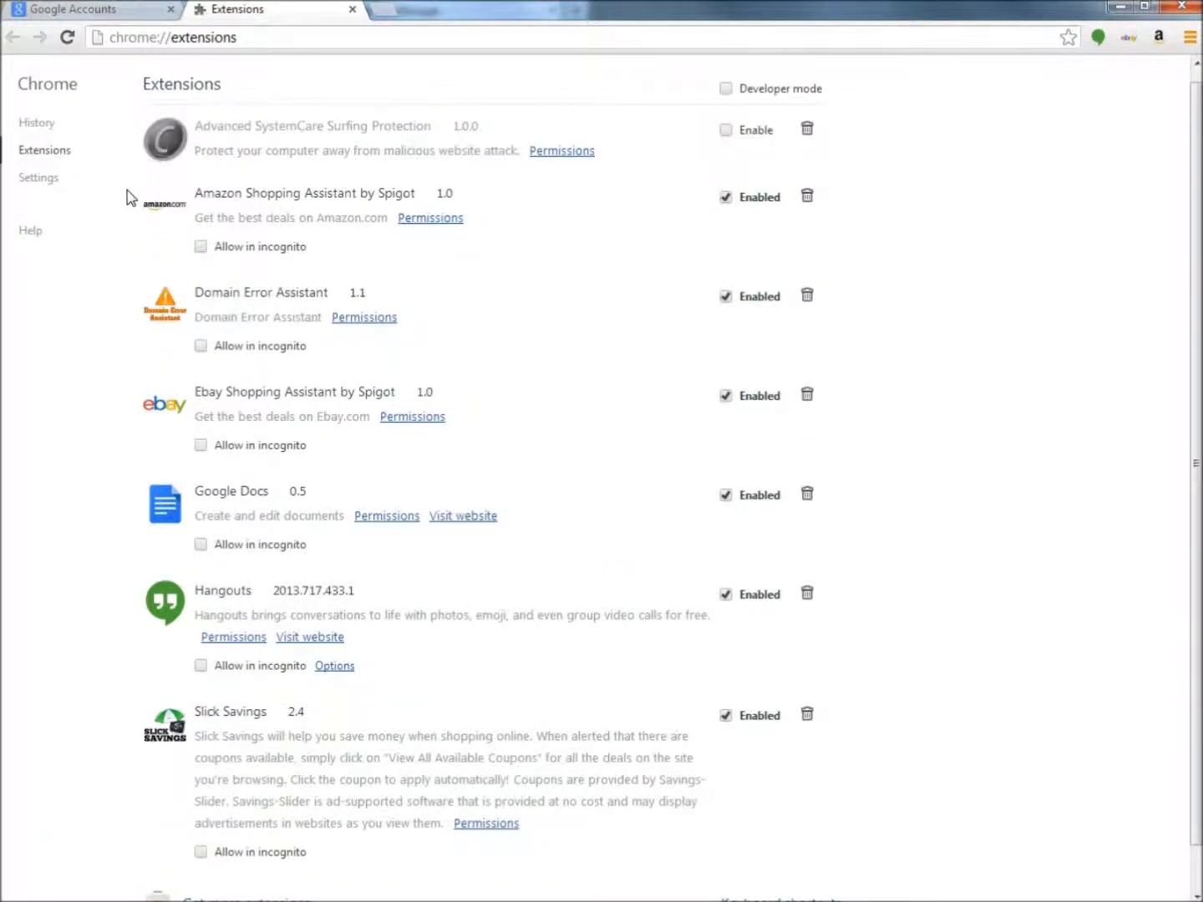
# Disable all six extensions, Amazon Shopping Assistant through Slick Savings, then open the Chrome Web Store
pyautogui.click(725, 197)
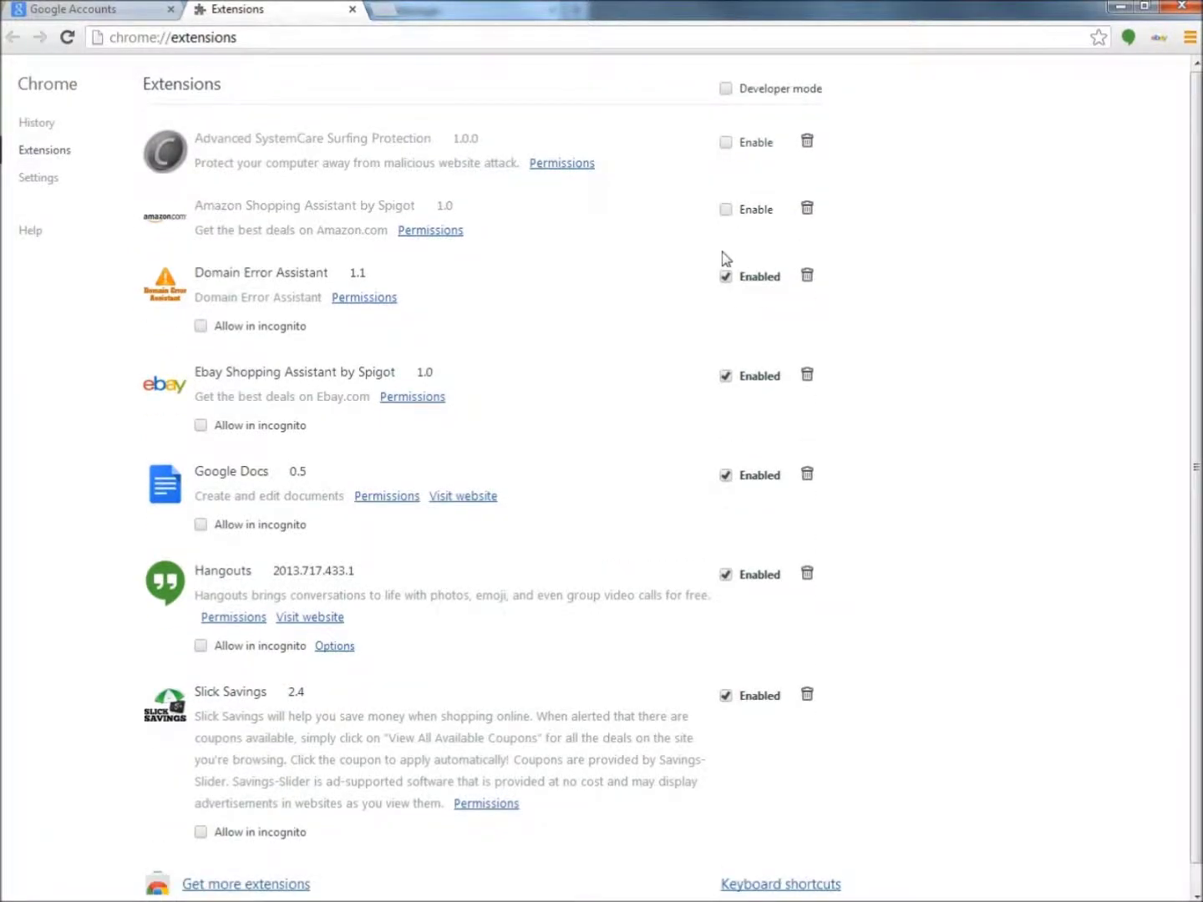
pyautogui.click(725, 274)
pyautogui.click(725, 343)
pyautogui.click(725, 410)
pyautogui.click(726, 478)
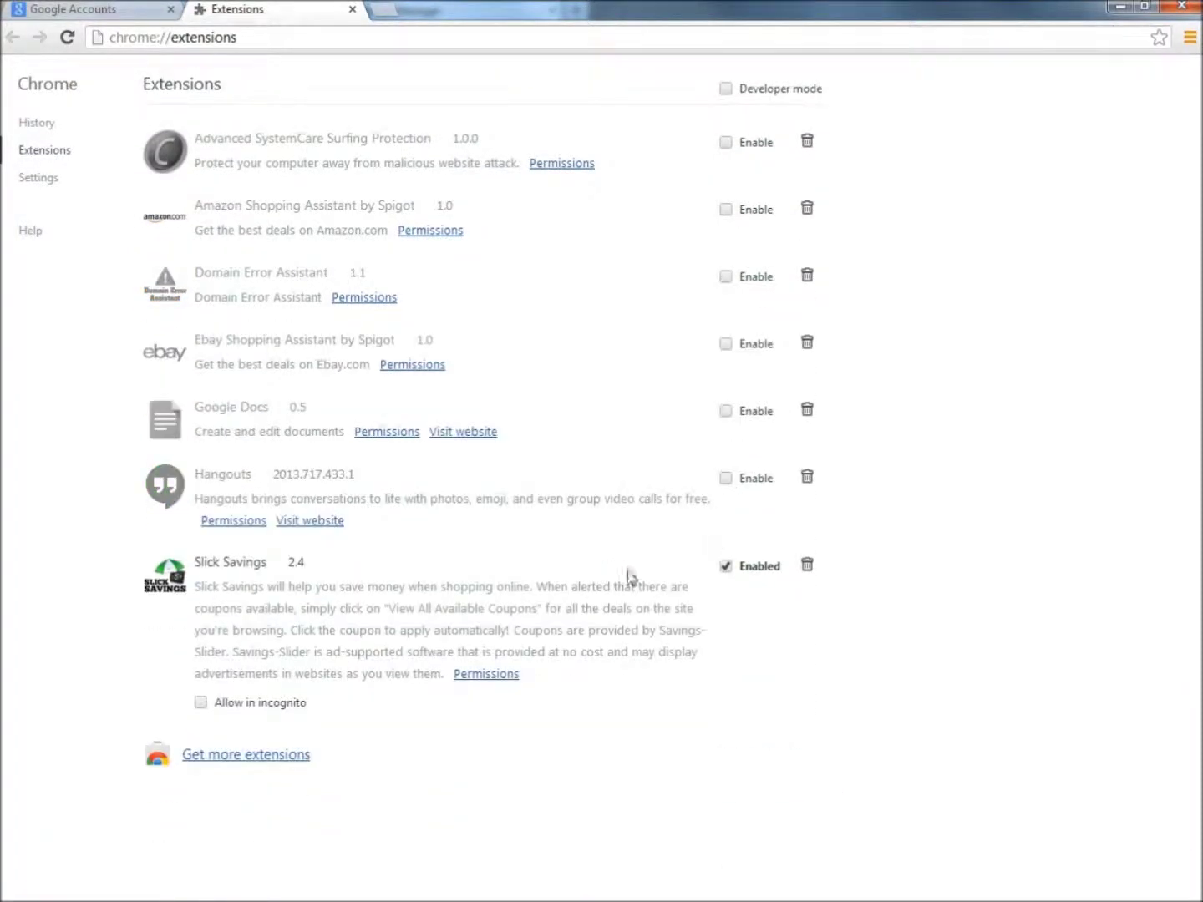
pyautogui.click(726, 567)
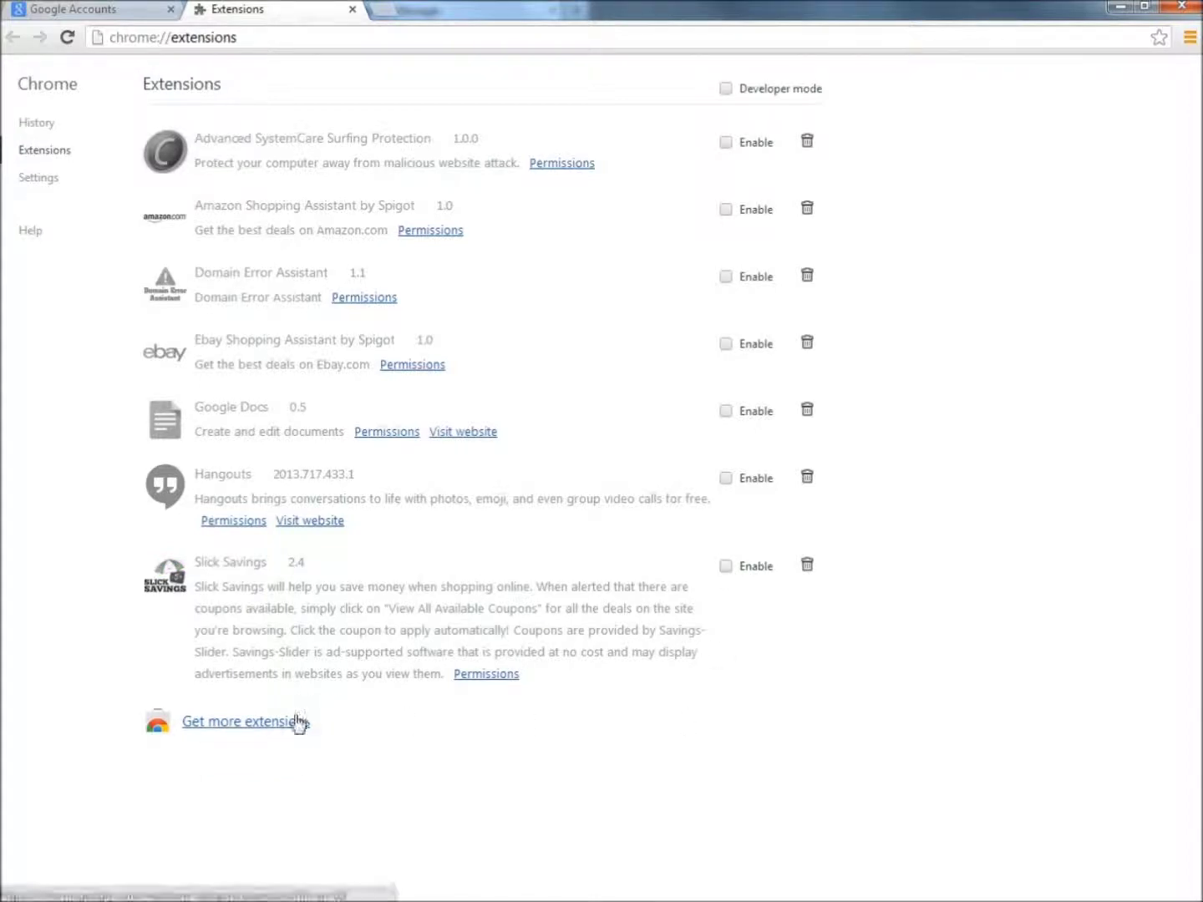
pyautogui.click(254, 725)
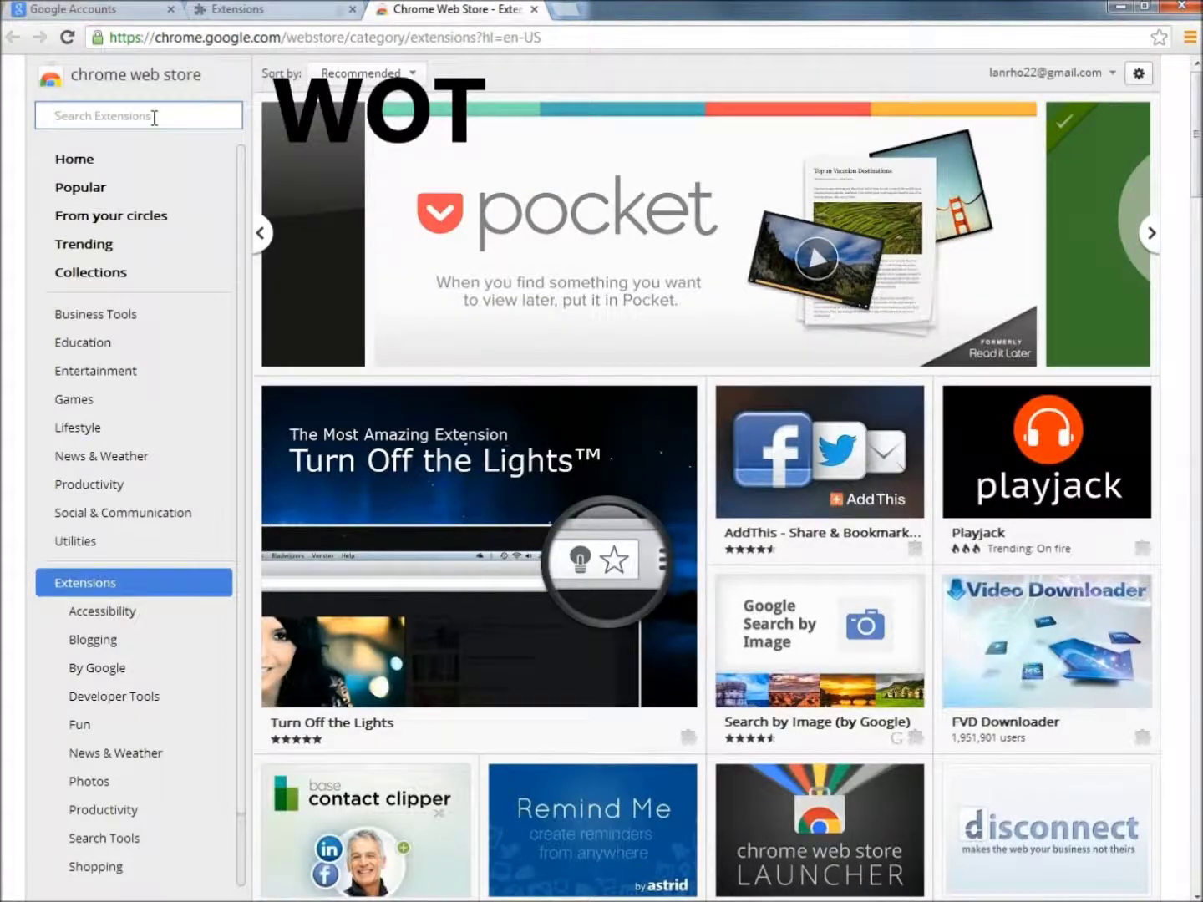
# Search the Chrome Web Store for 'WOT' and add the WOT extension to Chrome
pyautogui.write('WOT')
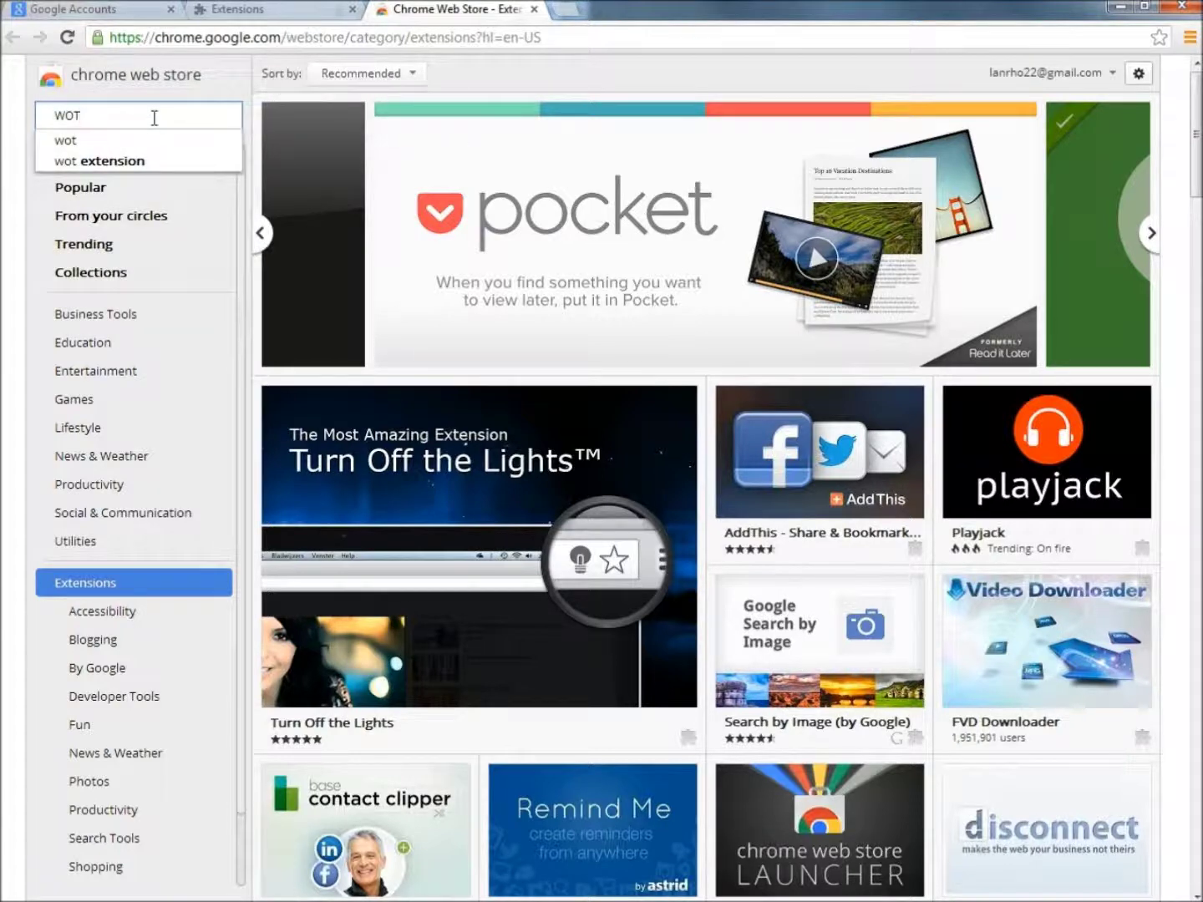
pyautogui.press('Return')
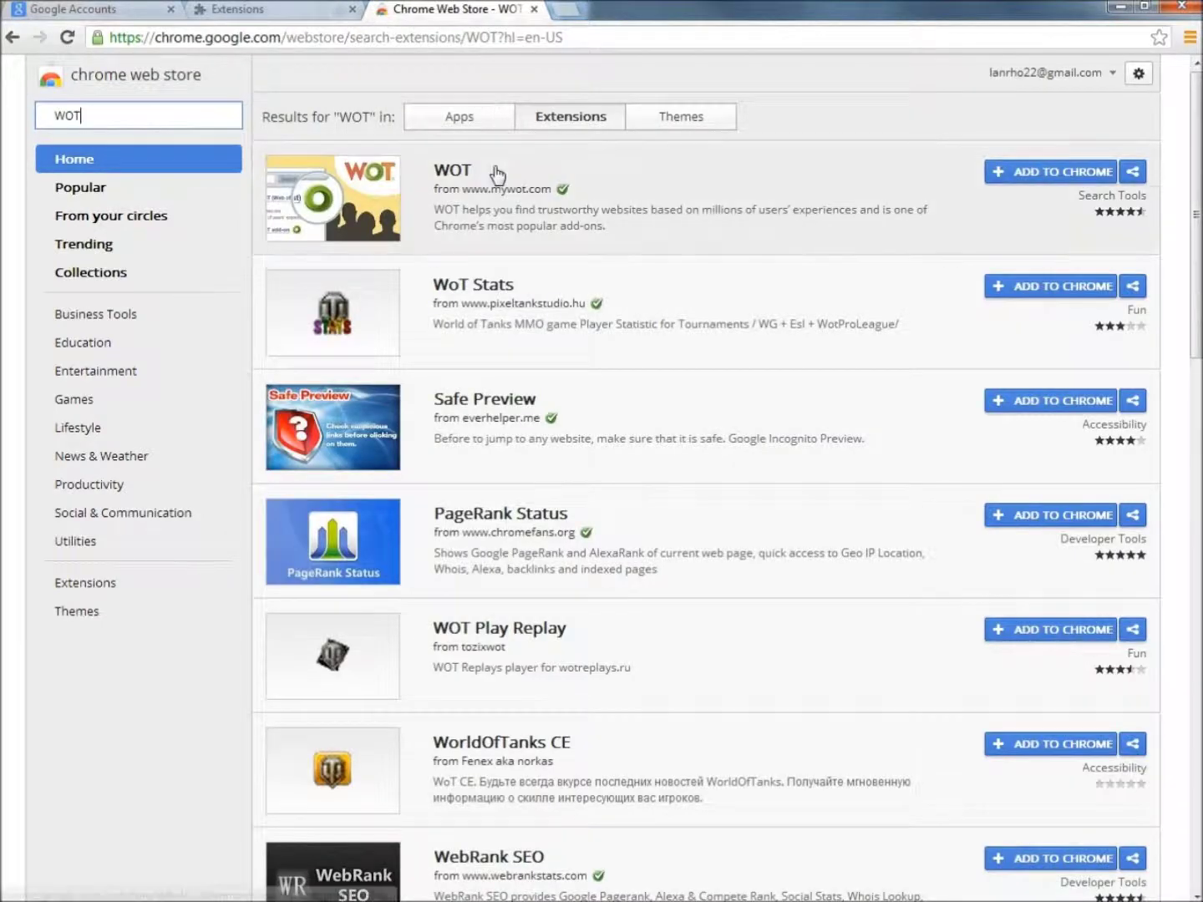
pyautogui.click(669, 182)
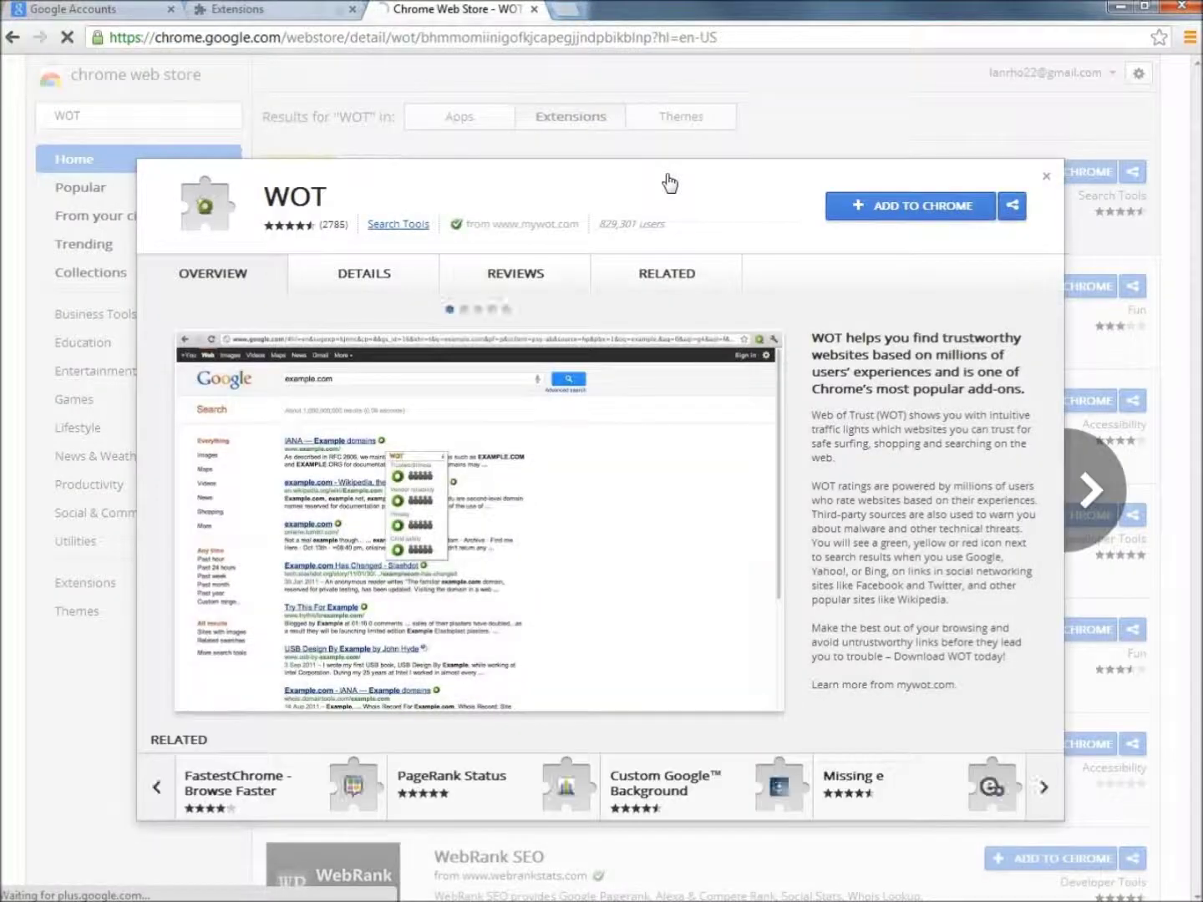
pyautogui.click(899, 217)
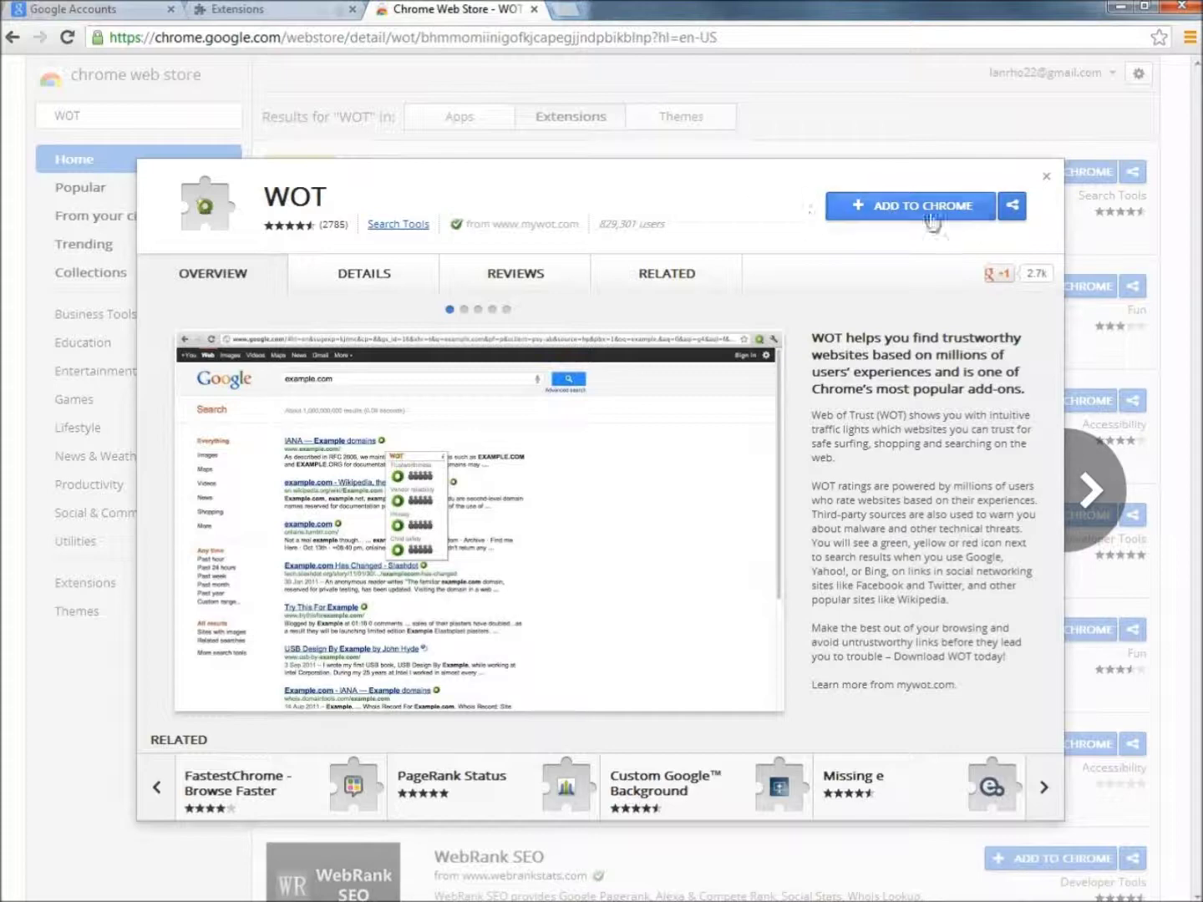
pyautogui.click(895, 215)
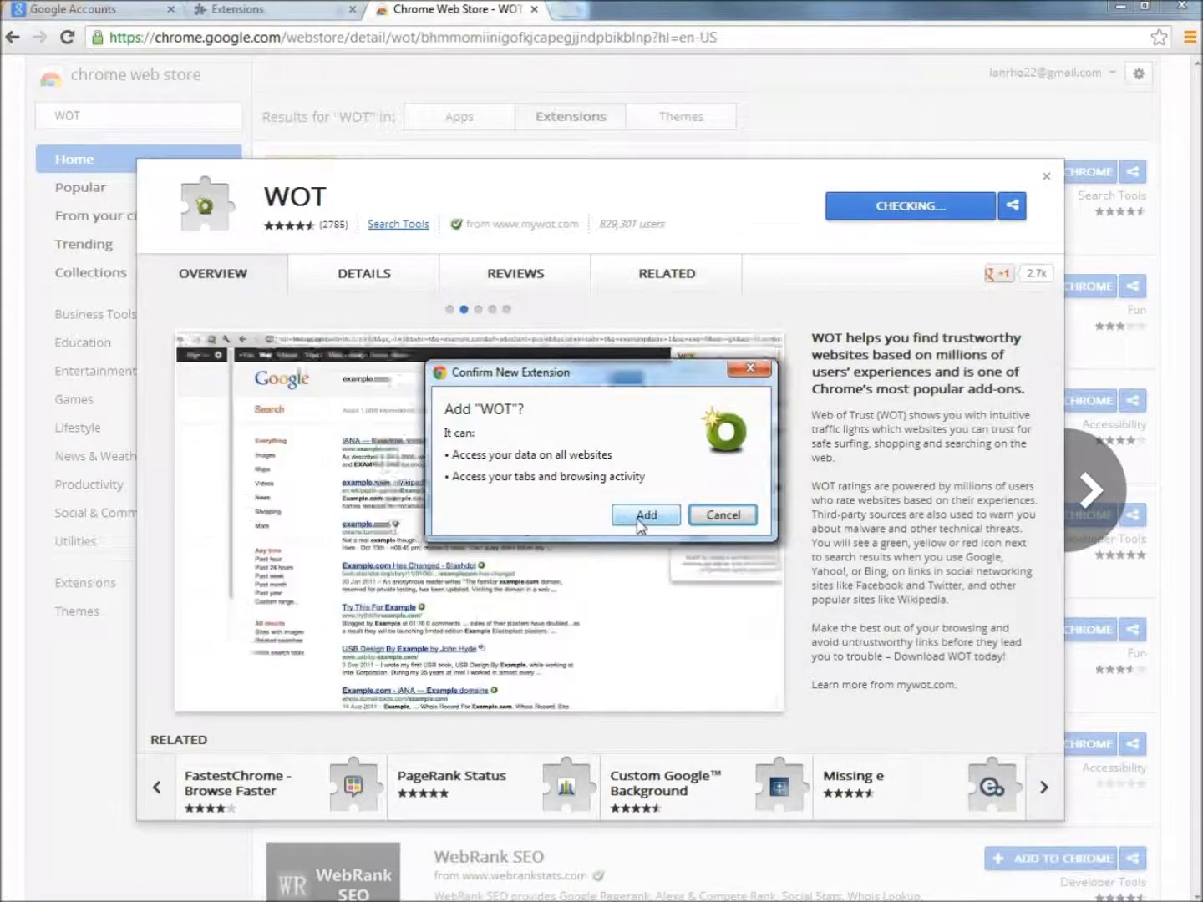
pyautogui.click(639, 516)
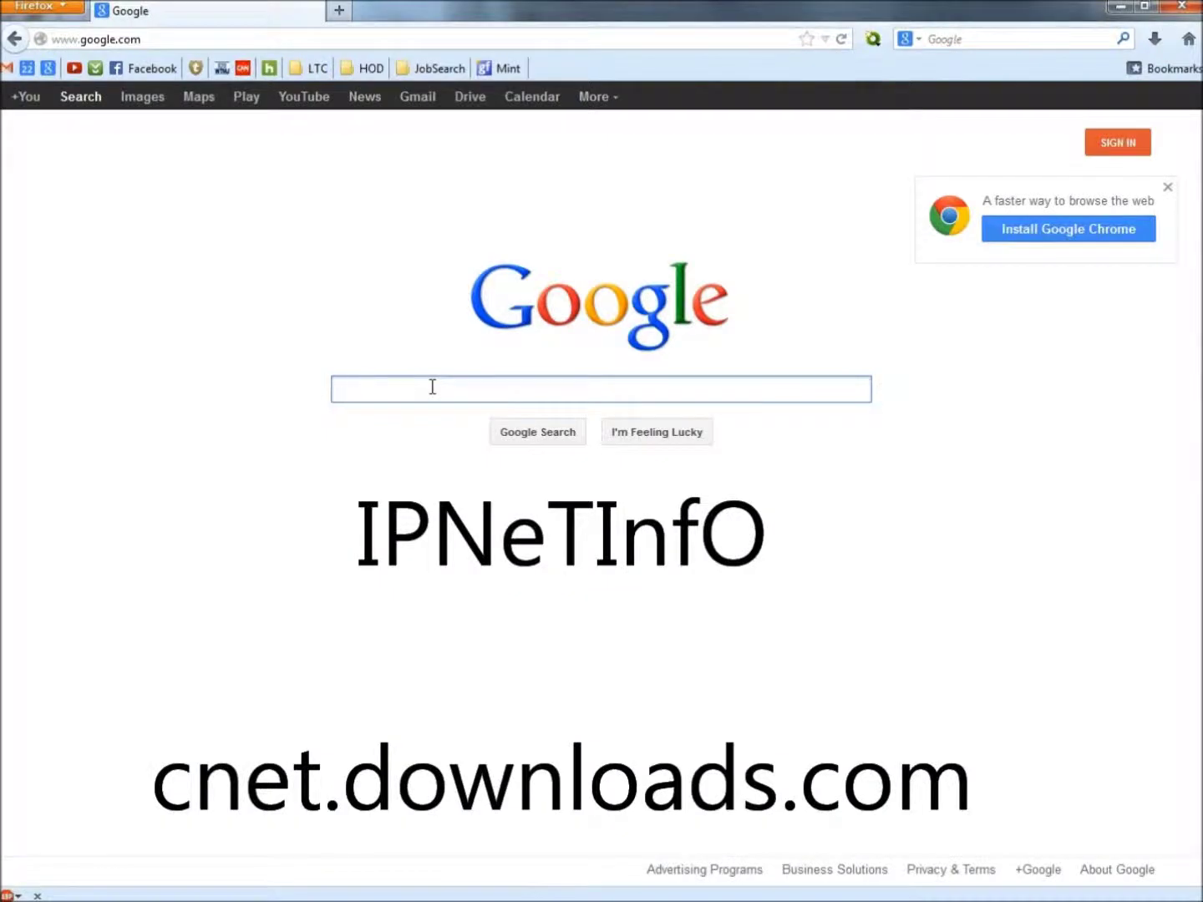
# Search Google for cnet, go to Download.com, and search the site for ipnetinfo
pyautogui.write('cnet')
pyautogui.press('Return')
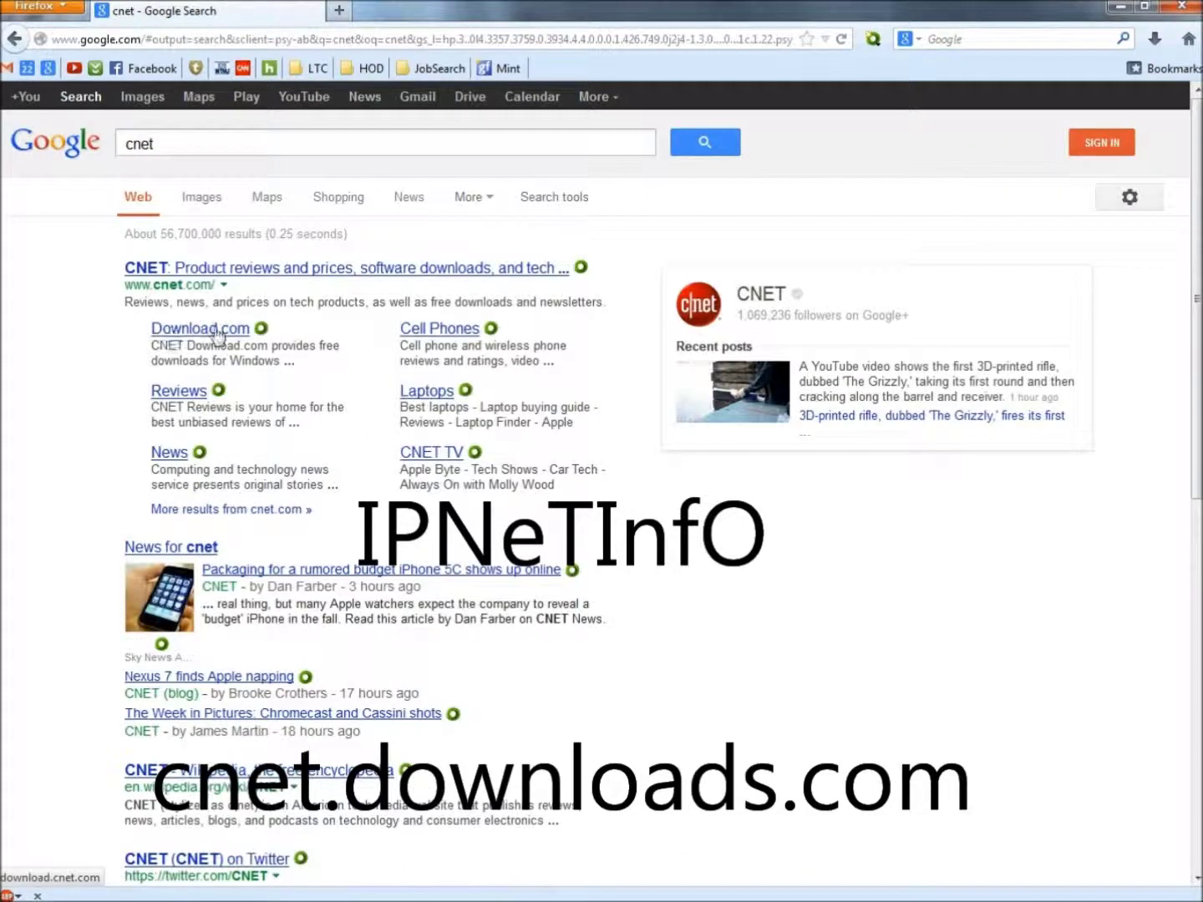
pyautogui.click(214, 335)
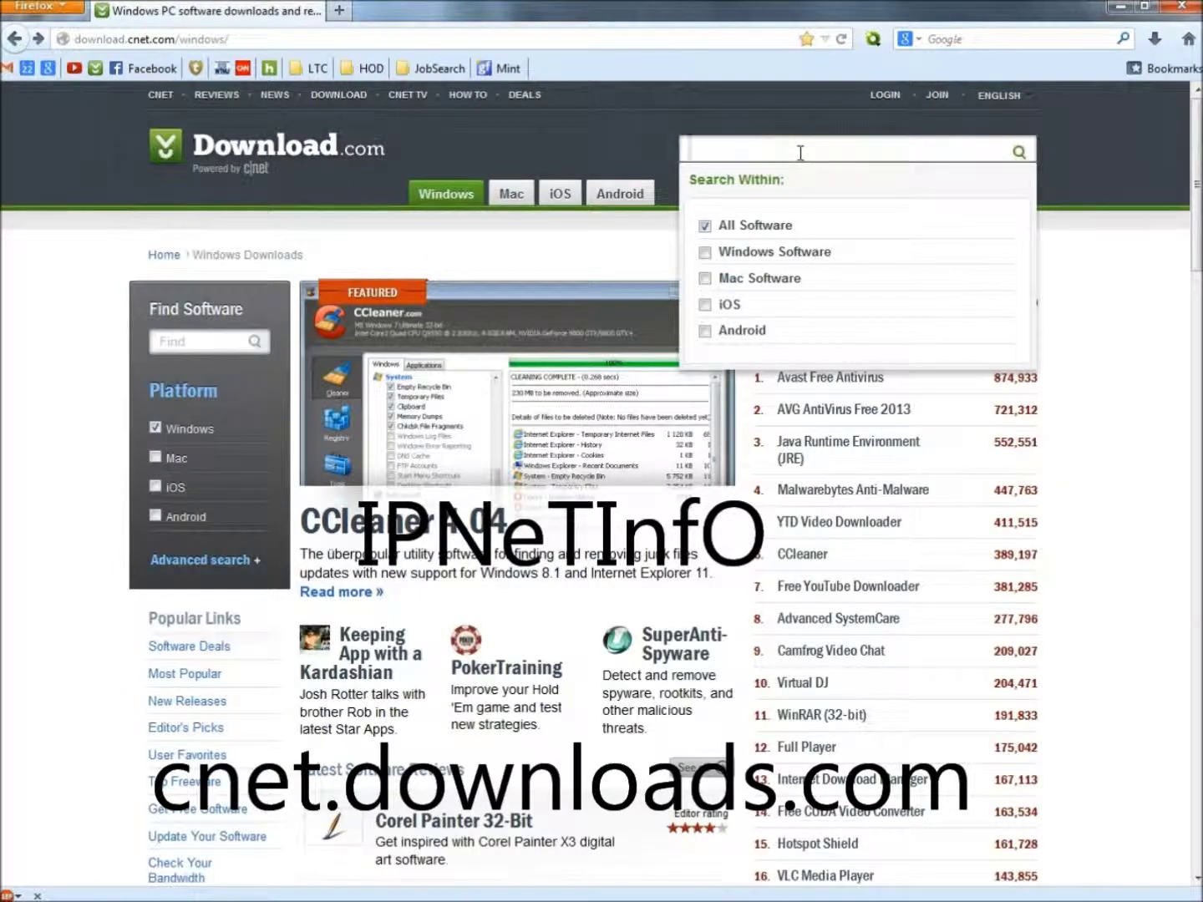
pyautogui.write('pnetinfo')
pyautogui.press('Return')
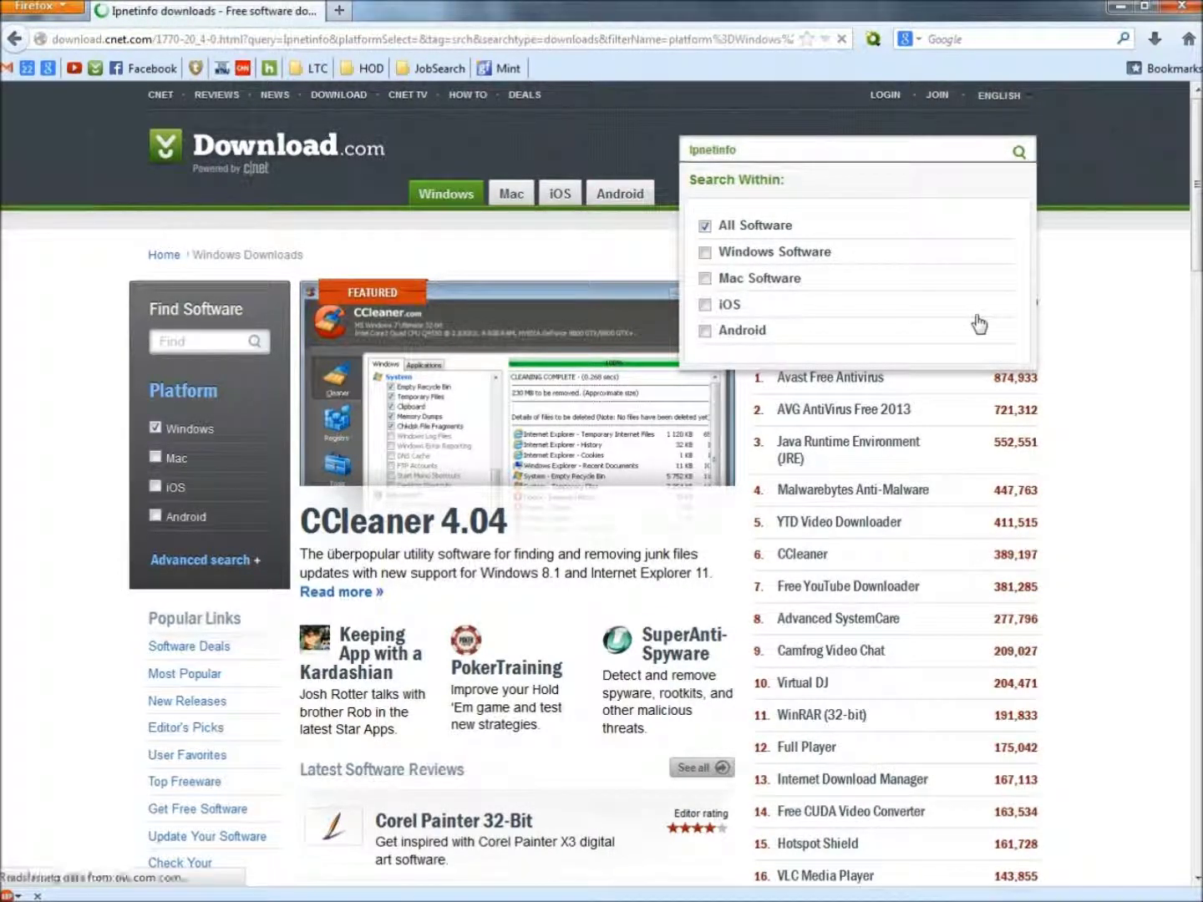
# Download and save the IPNetInfo installer ipnetinfo_setup.exe from the search results
pyautogui.scroll(-5, 980, 323)
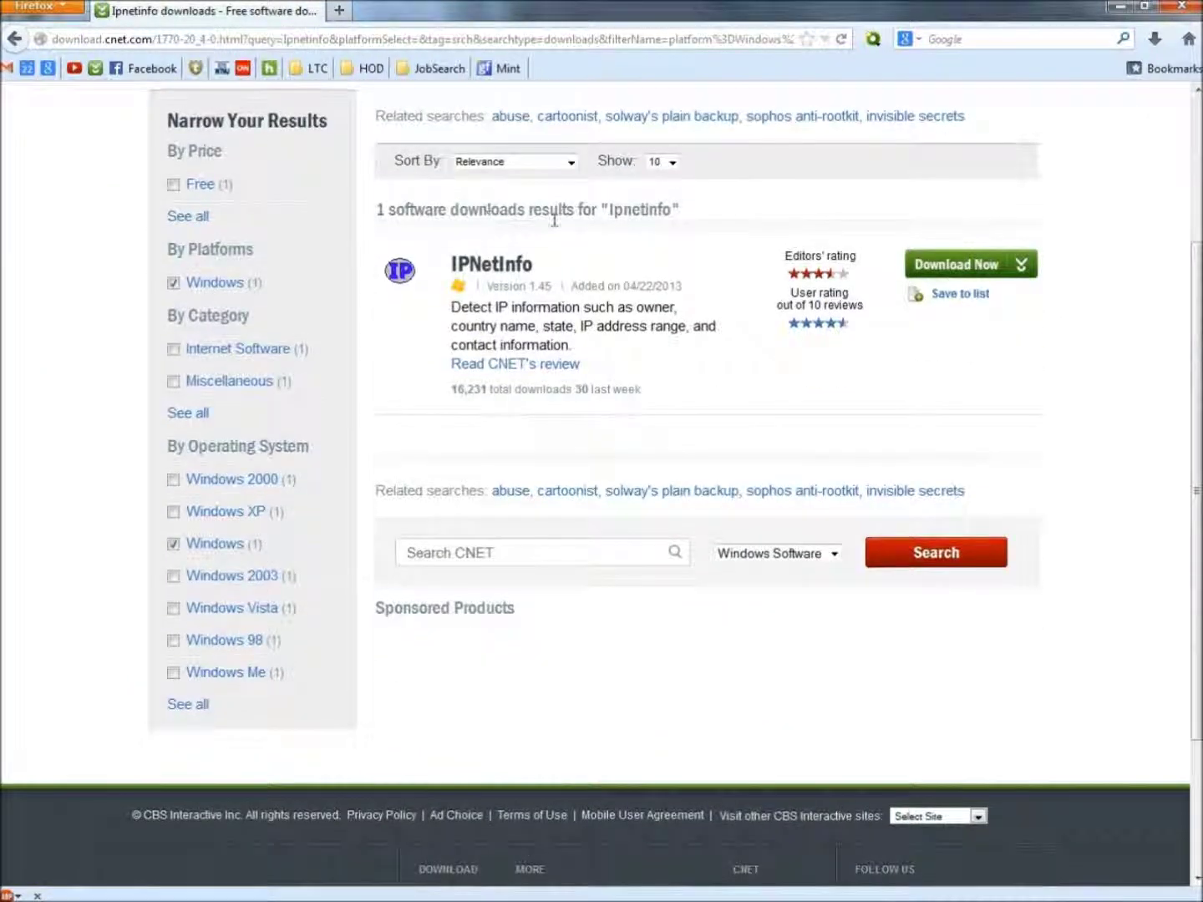
pyautogui.click(966, 266)
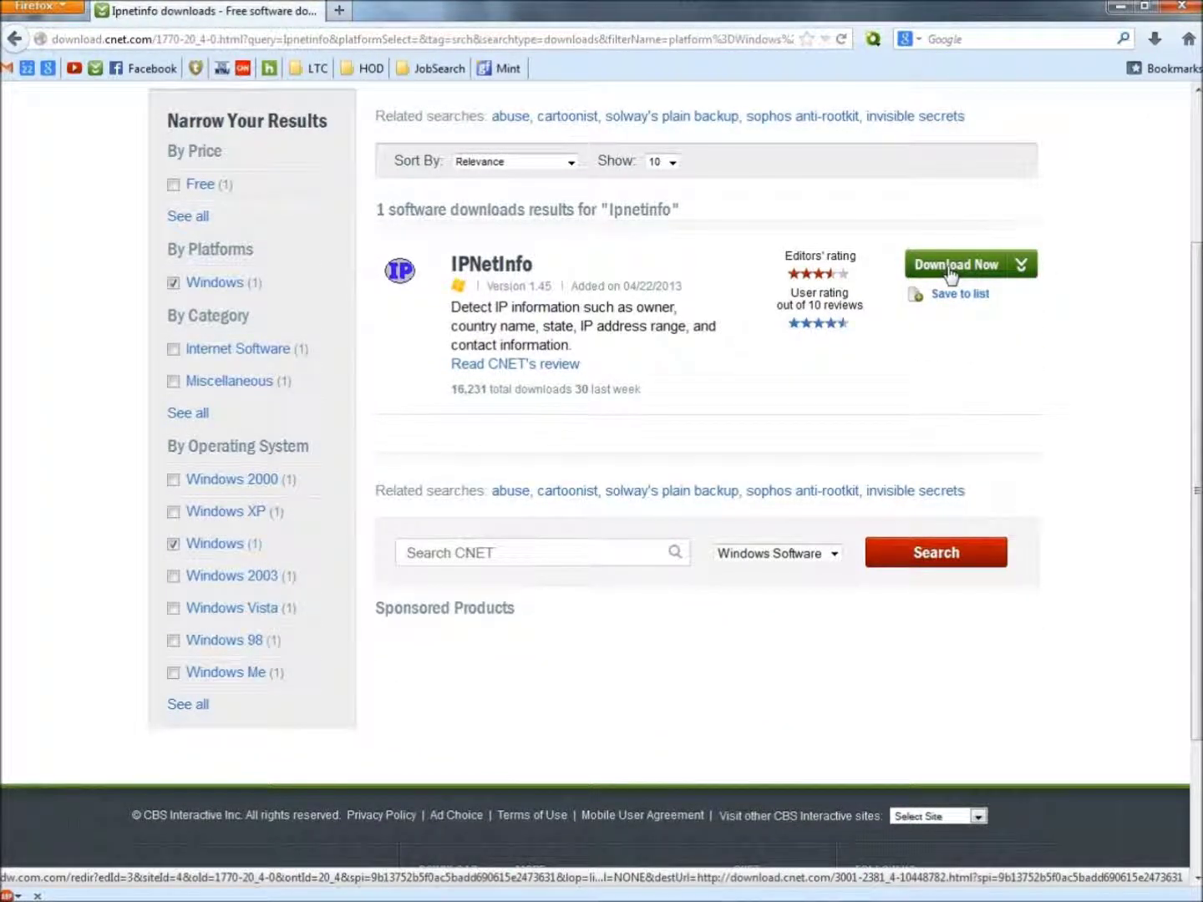
pyautogui.click(950, 267)
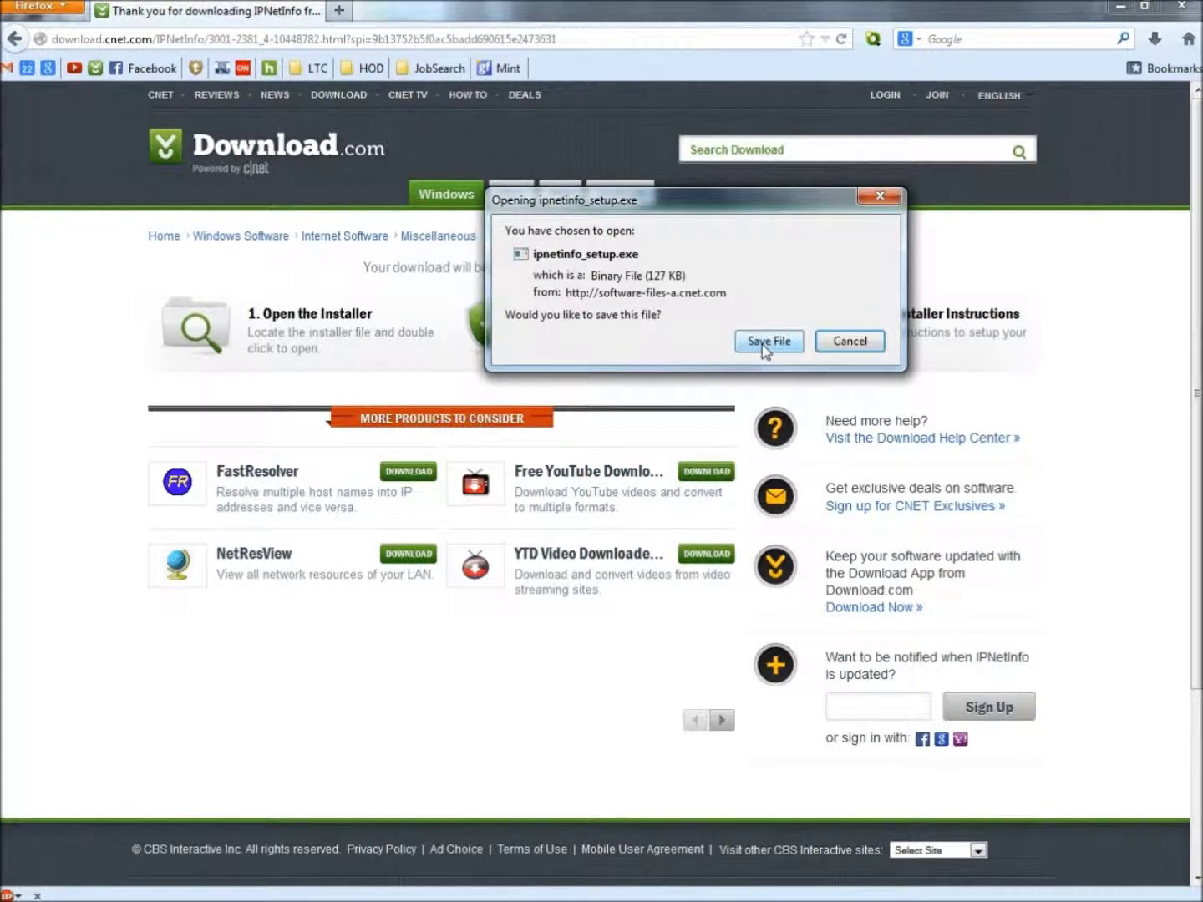
pyautogui.click(763, 344)
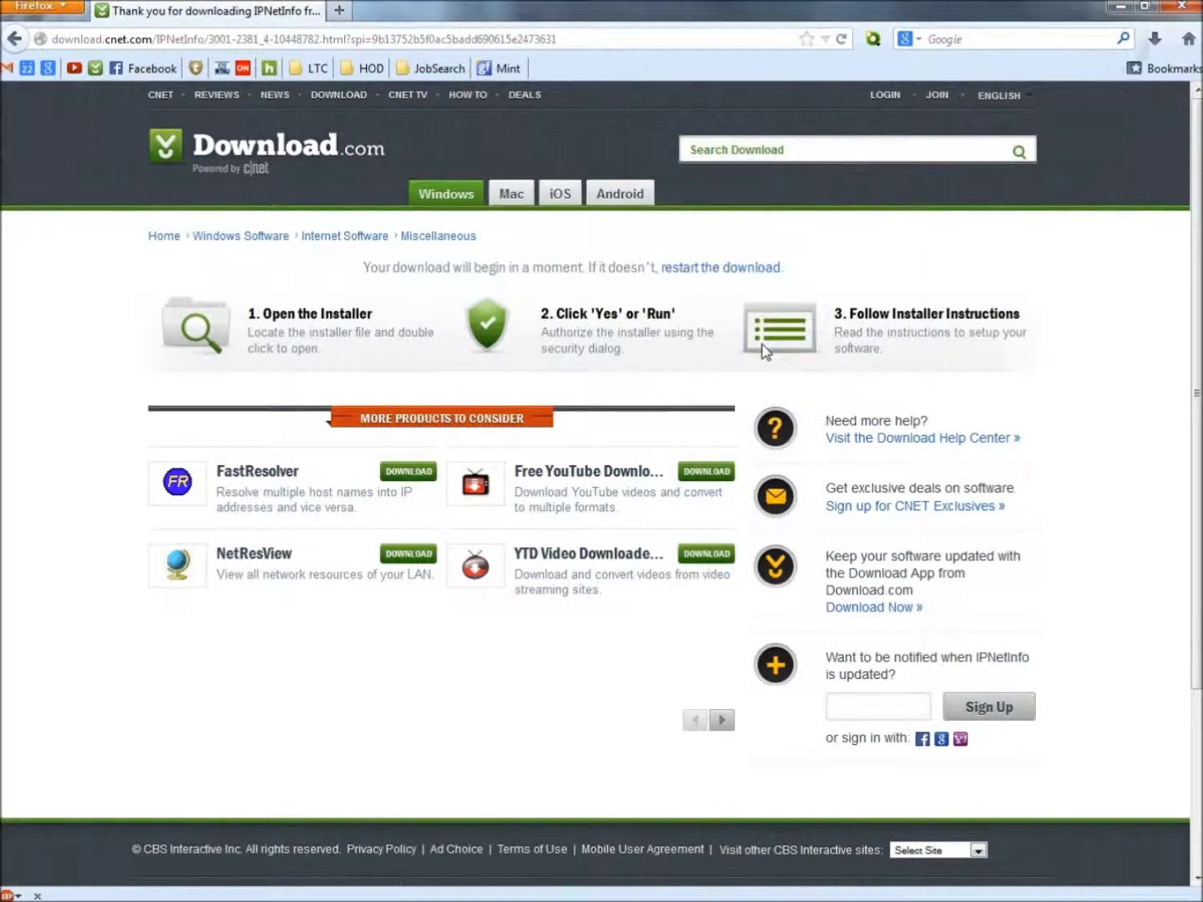
# Launch ipnetinfo_setup.exe from Firefox's recent downloads and cancel its setup wizard
pyautogui.click(1155, 40)
pyautogui.click(853, 114)
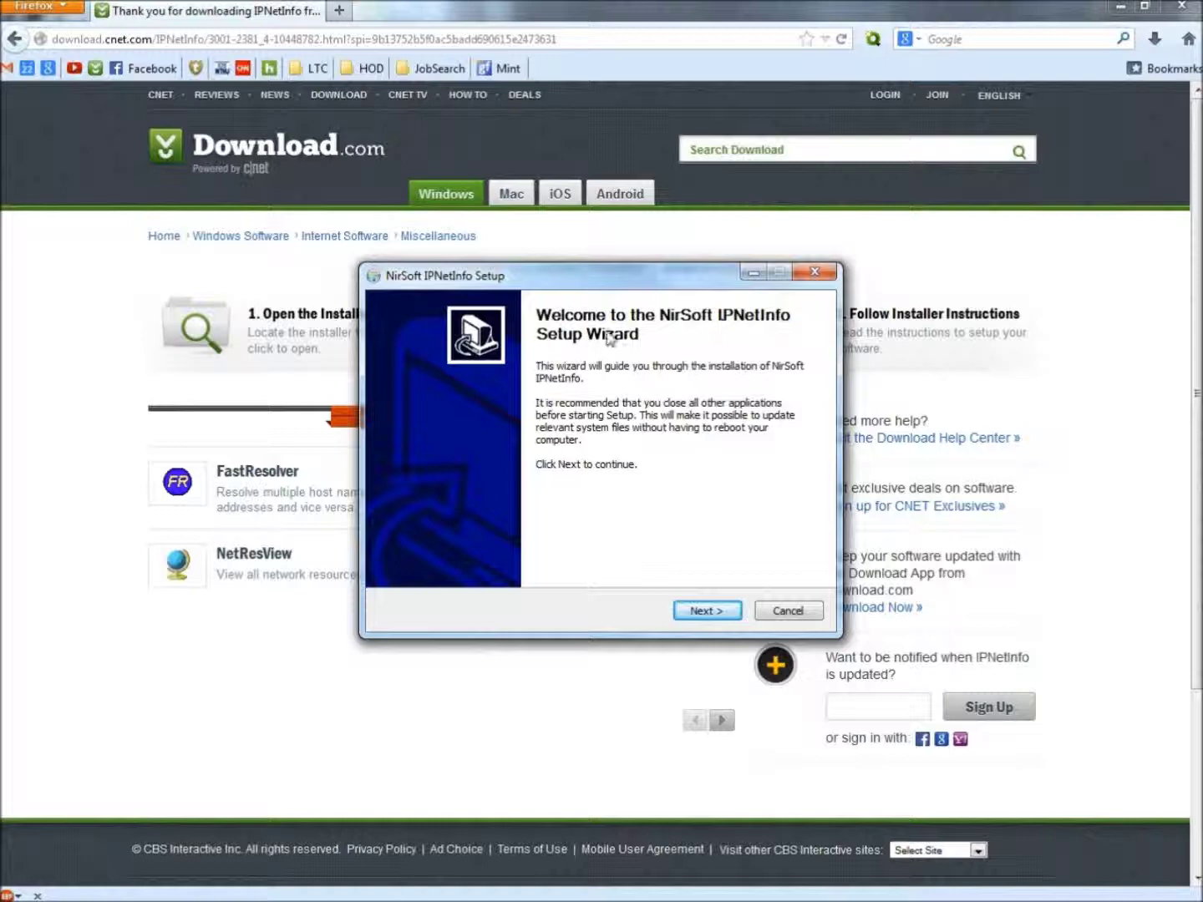
pyautogui.click(778, 612)
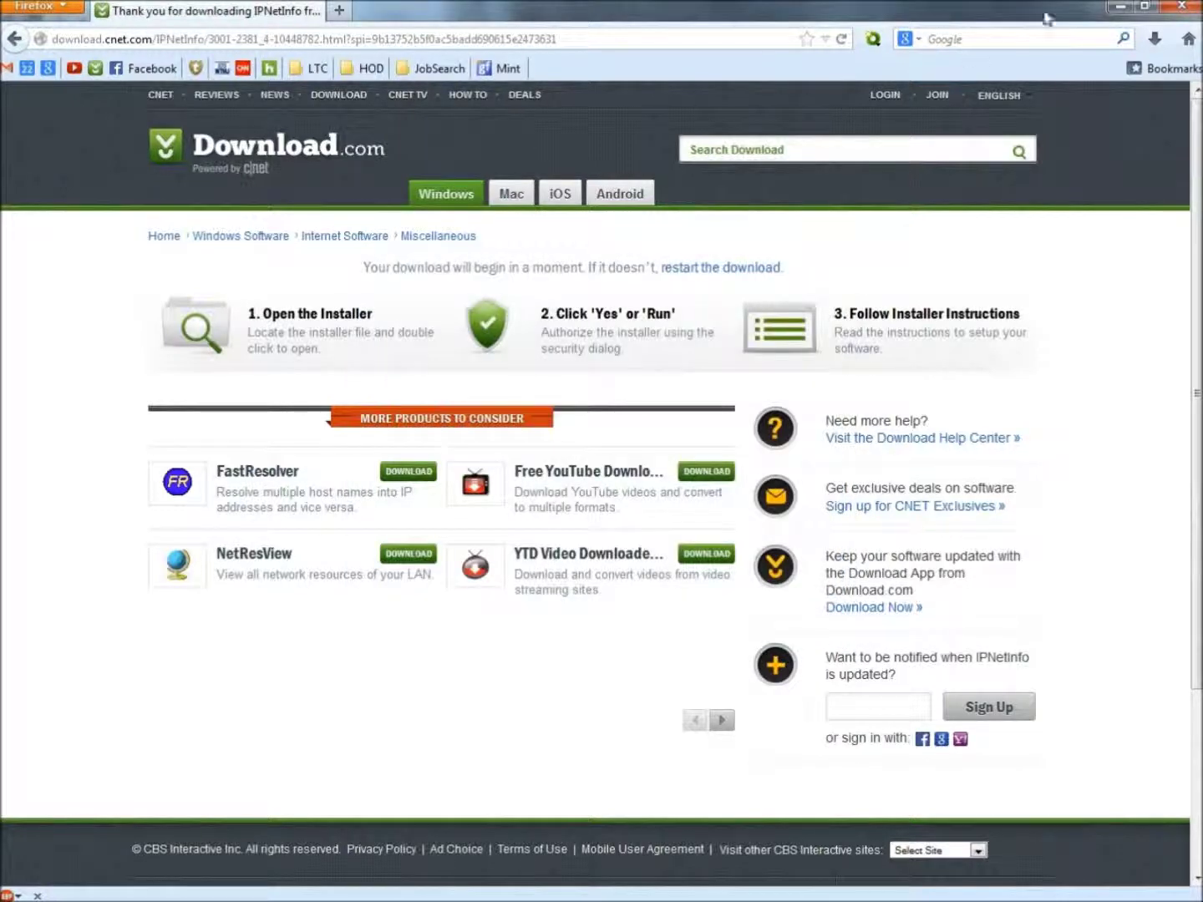